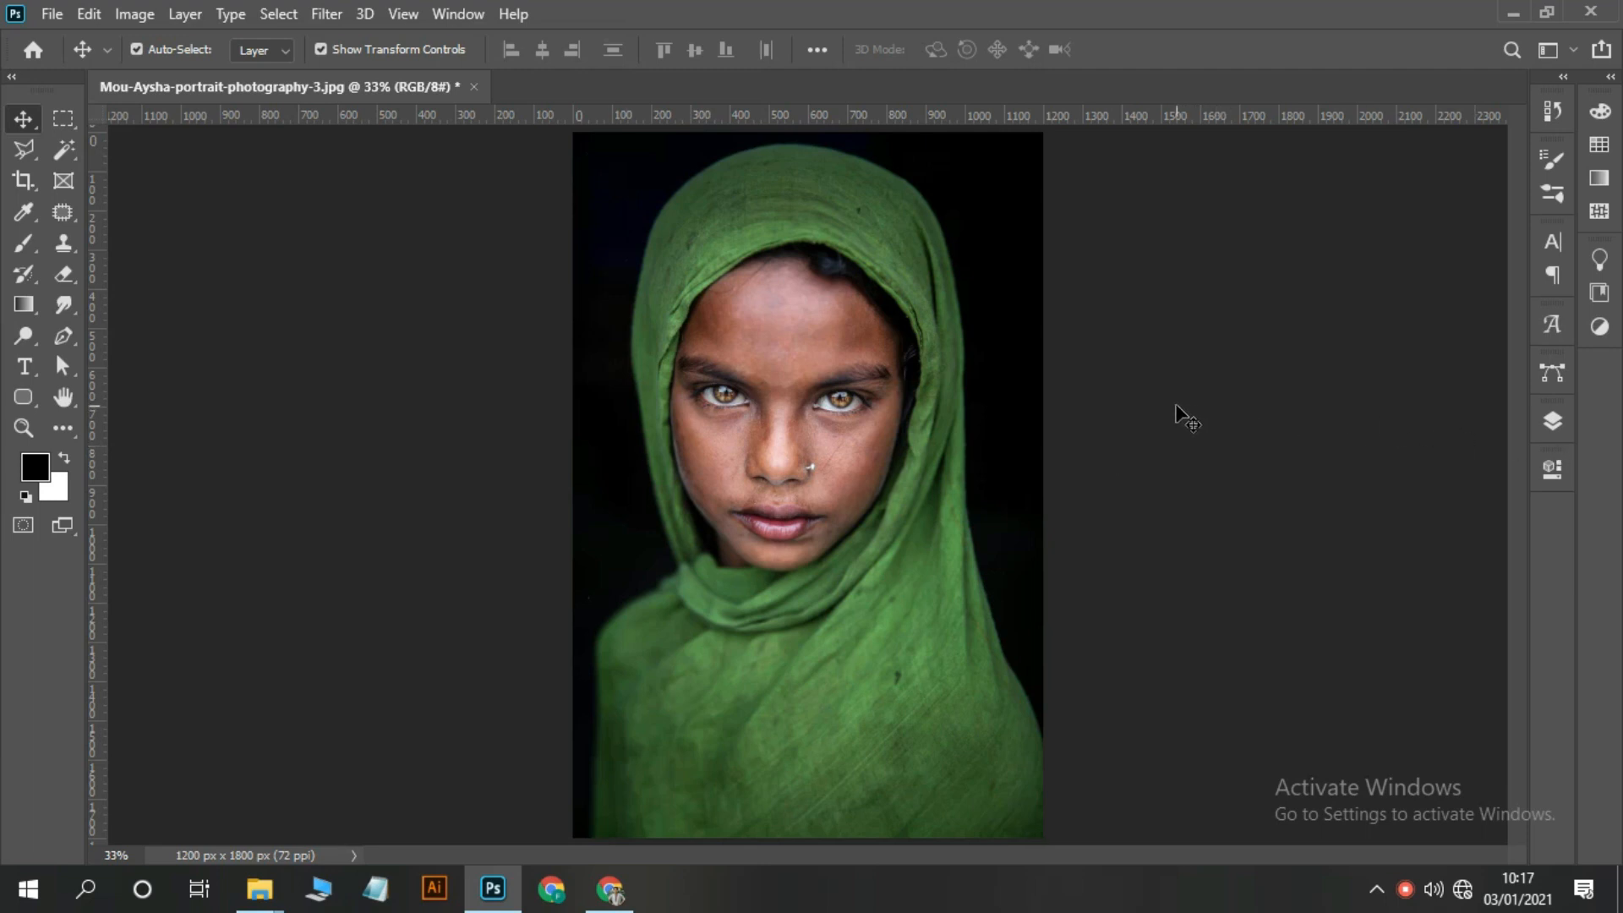
- Select Layer 0, lock it completely and unlock it again
{"action": "left_click", "coordinate": [1550, 426]}
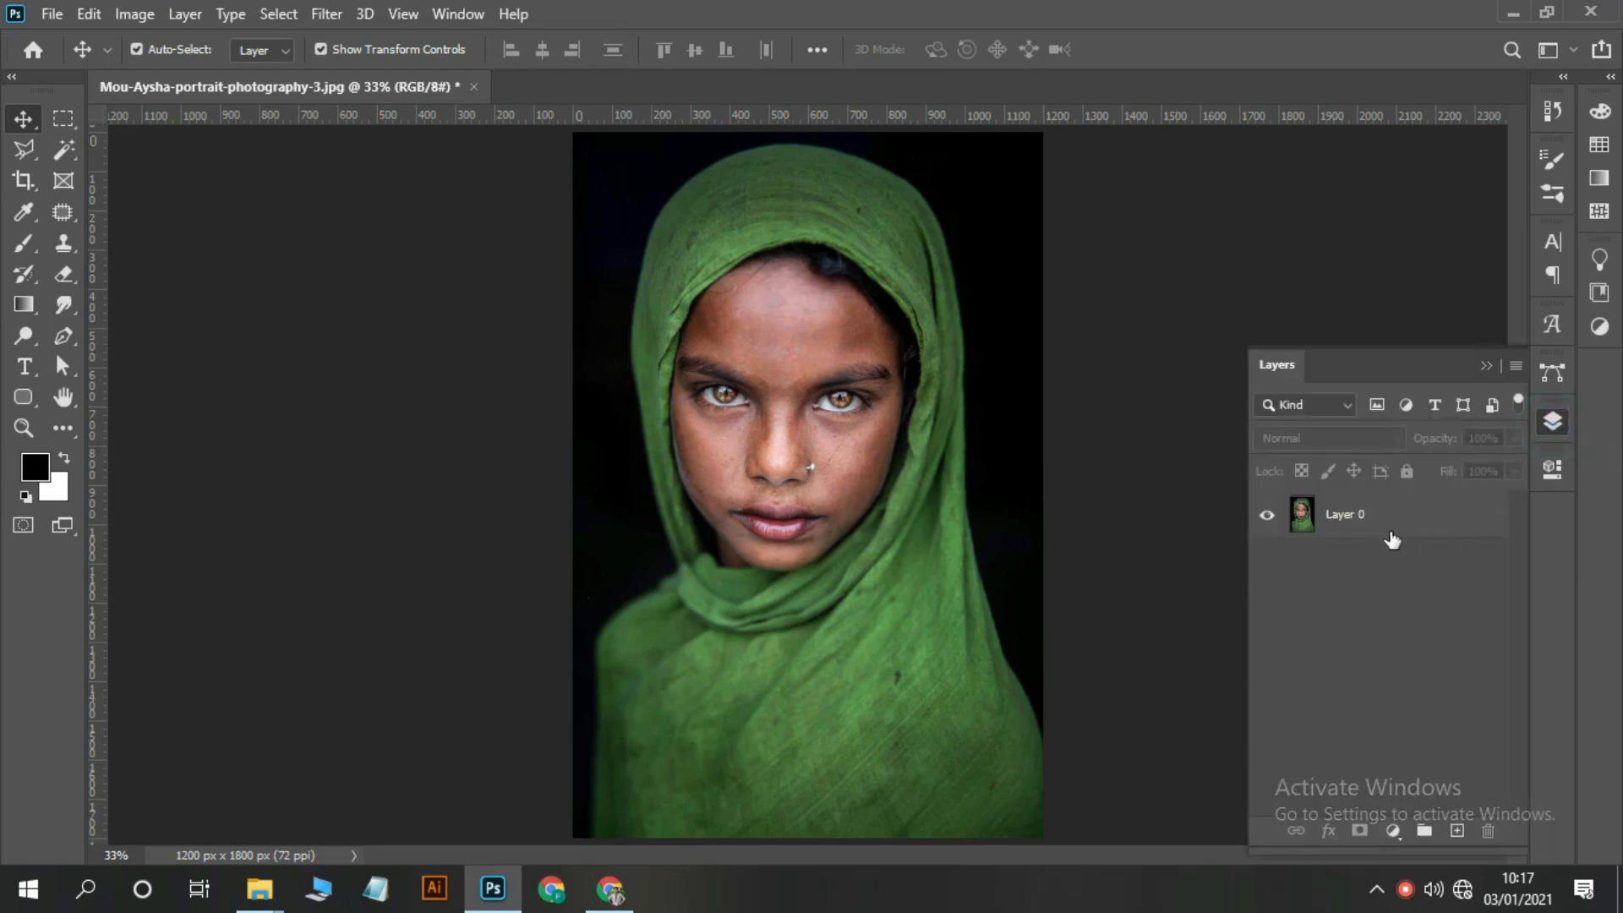
{"action": "left_click", "coordinate": [1435, 528]}
{"action": "left_click", "coordinate": [1407, 472]}
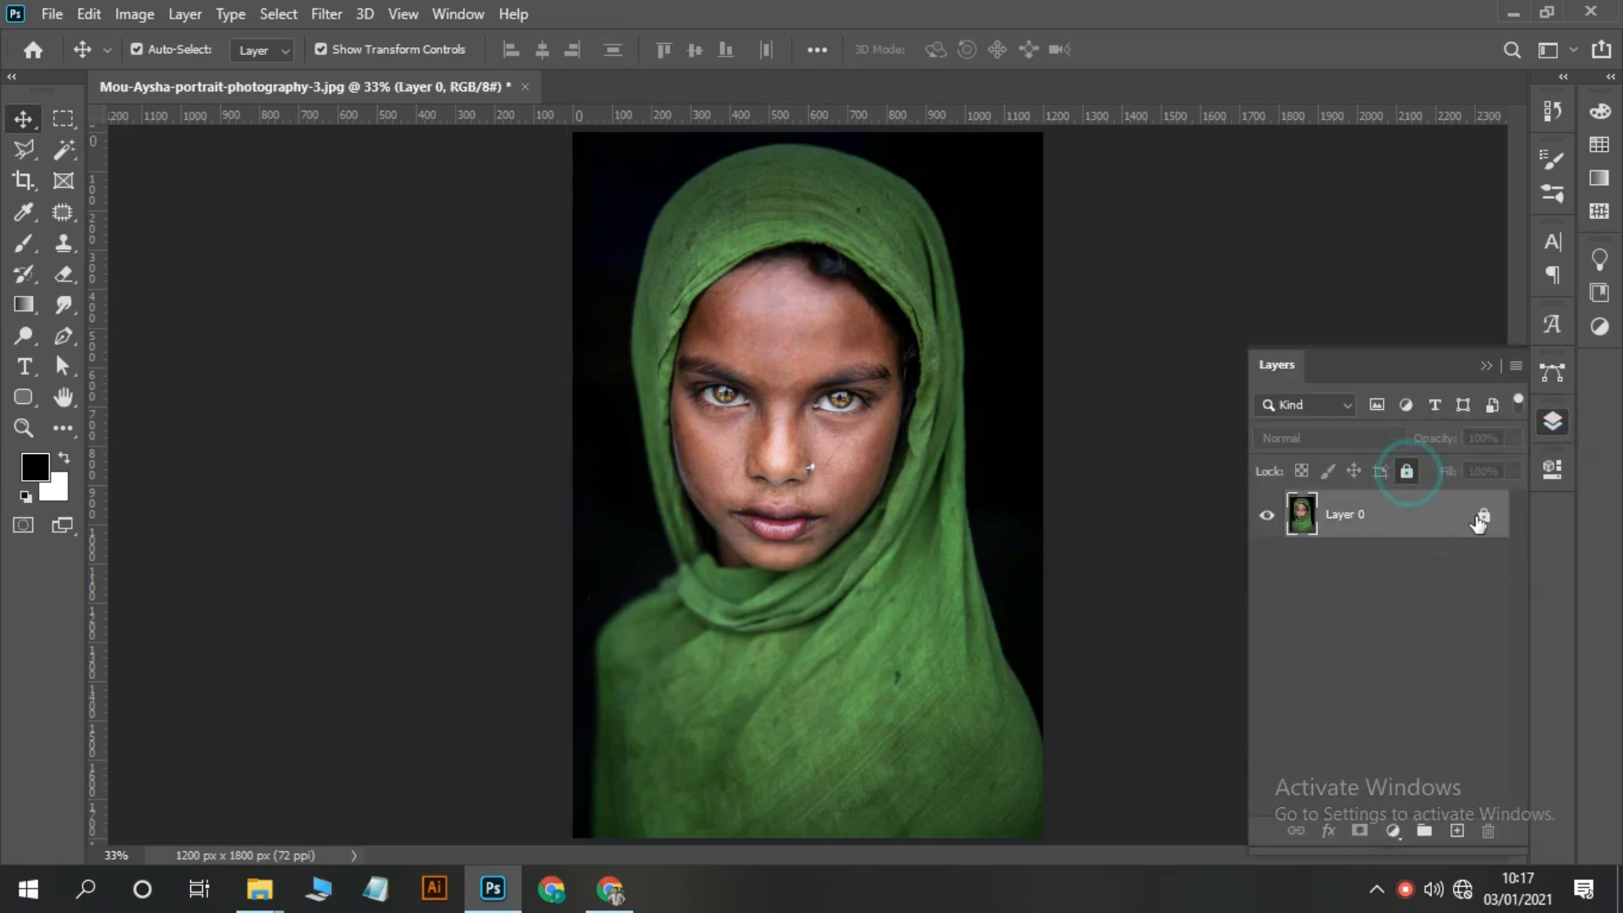
{"action": "left_click", "coordinate": [1483, 514]}
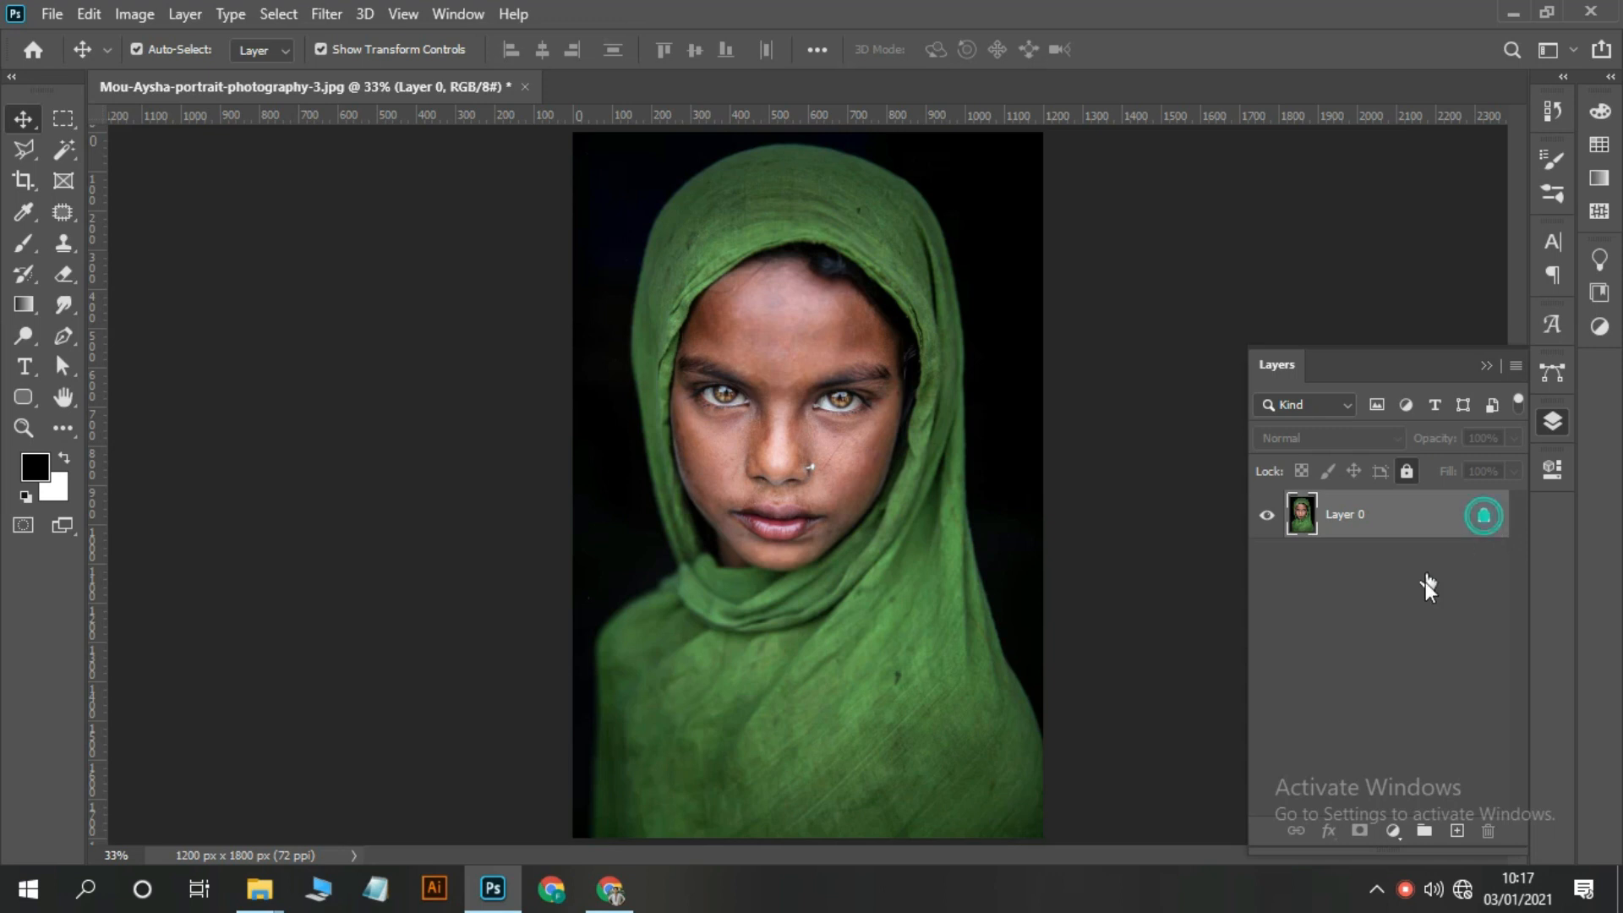
{"action": "left_click", "coordinate": [1487, 365]}
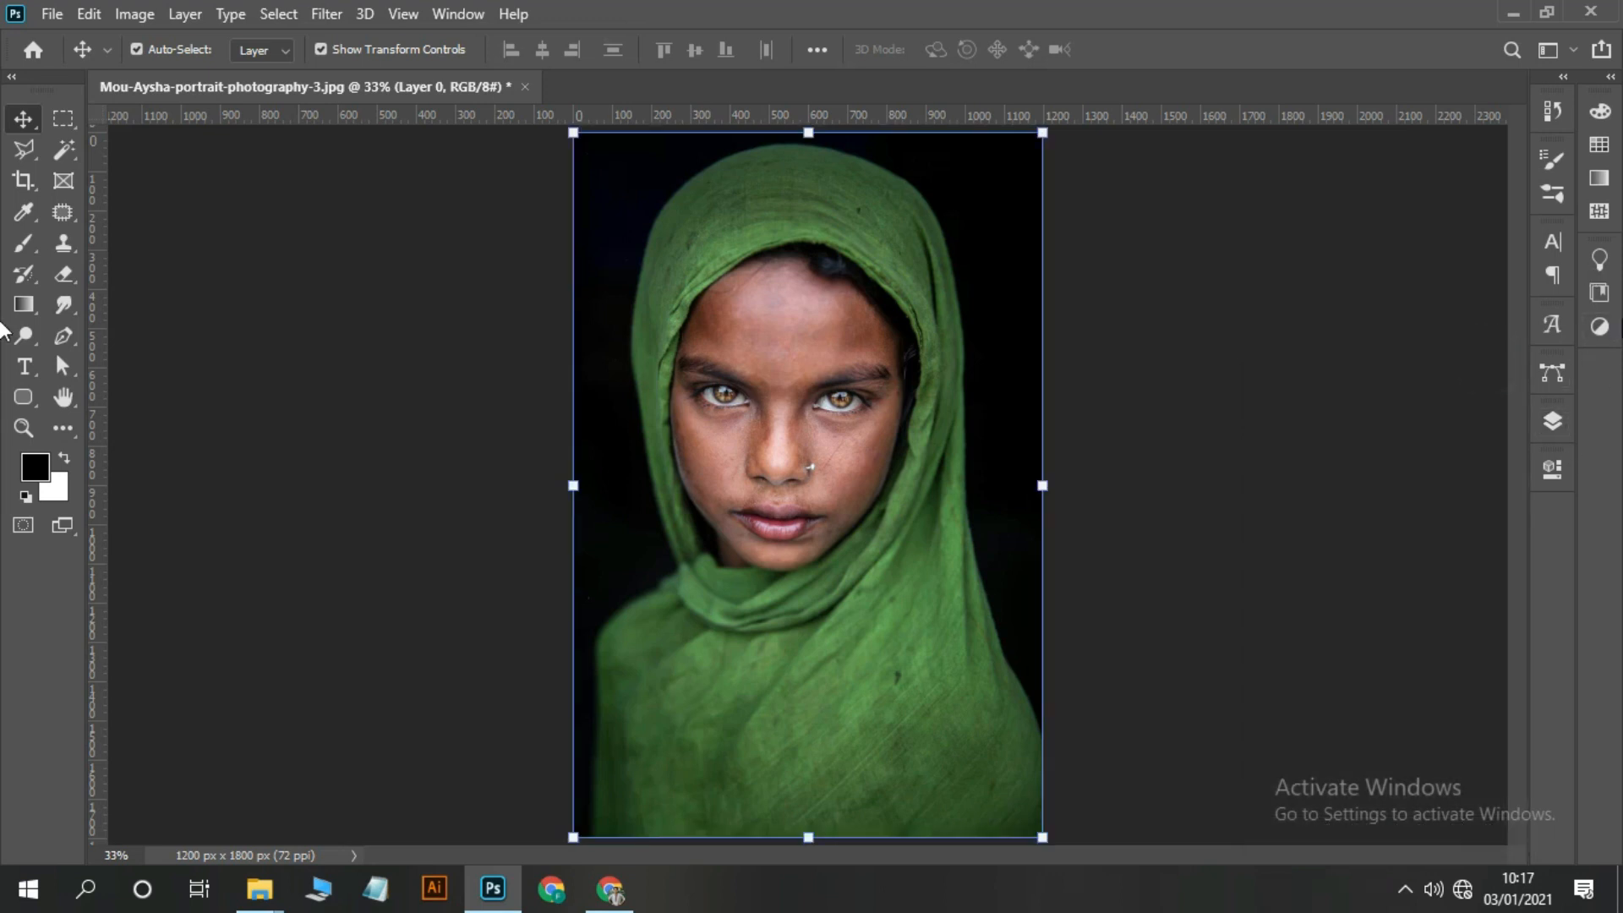
- Show the Layers panel and collapse it again
{"action": "left_click", "coordinate": [457, 15]}
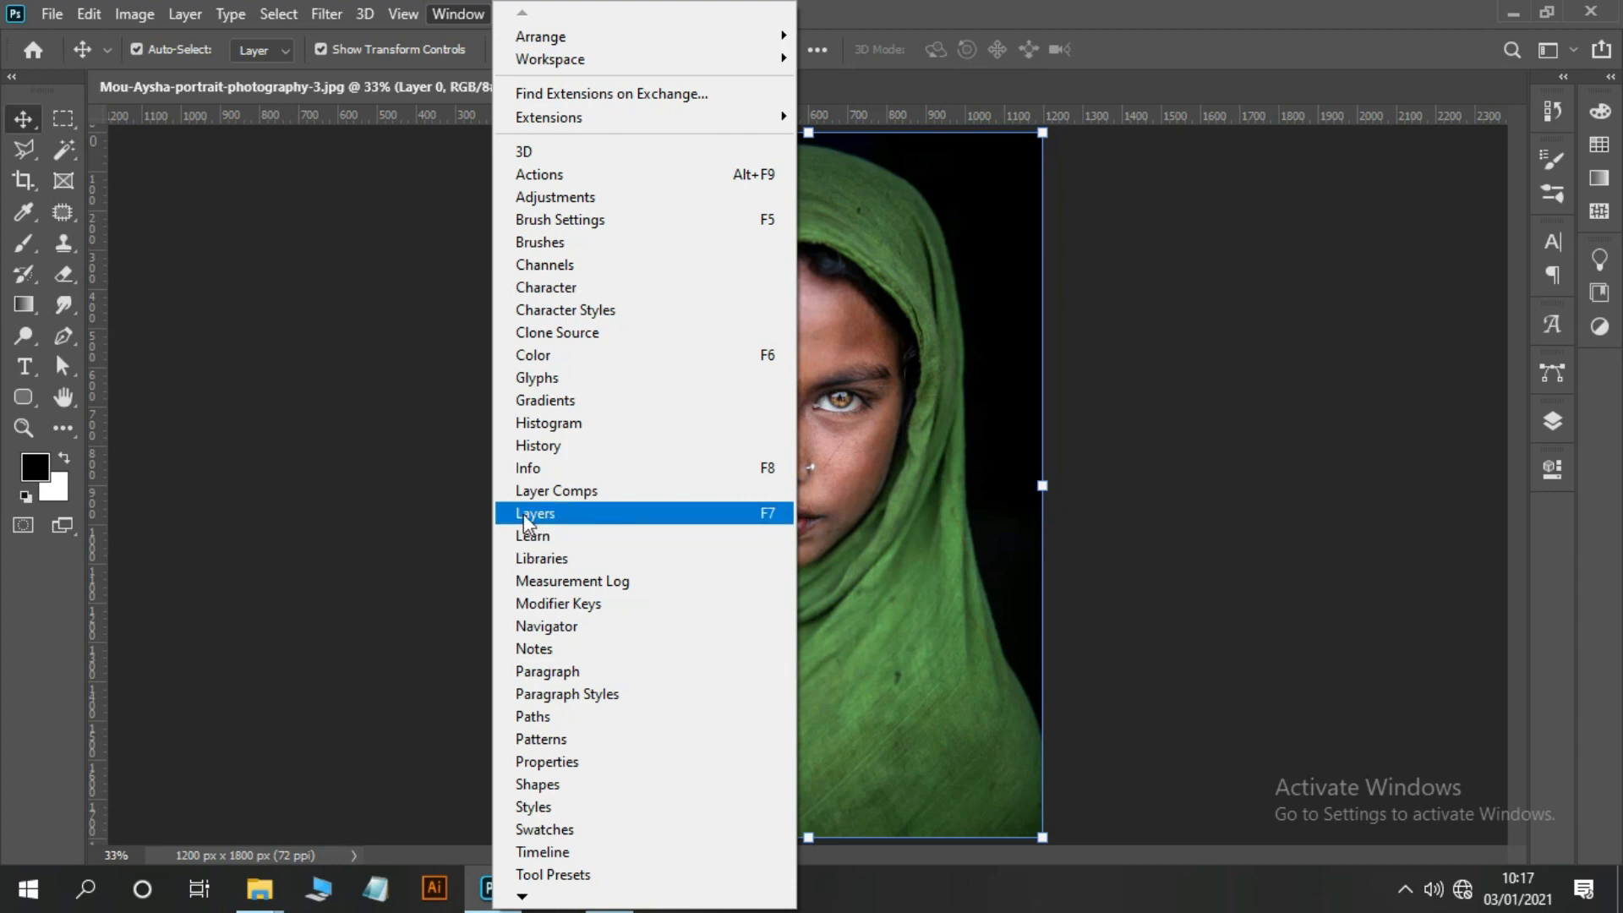
{"action": "left_click", "coordinate": [554, 516]}
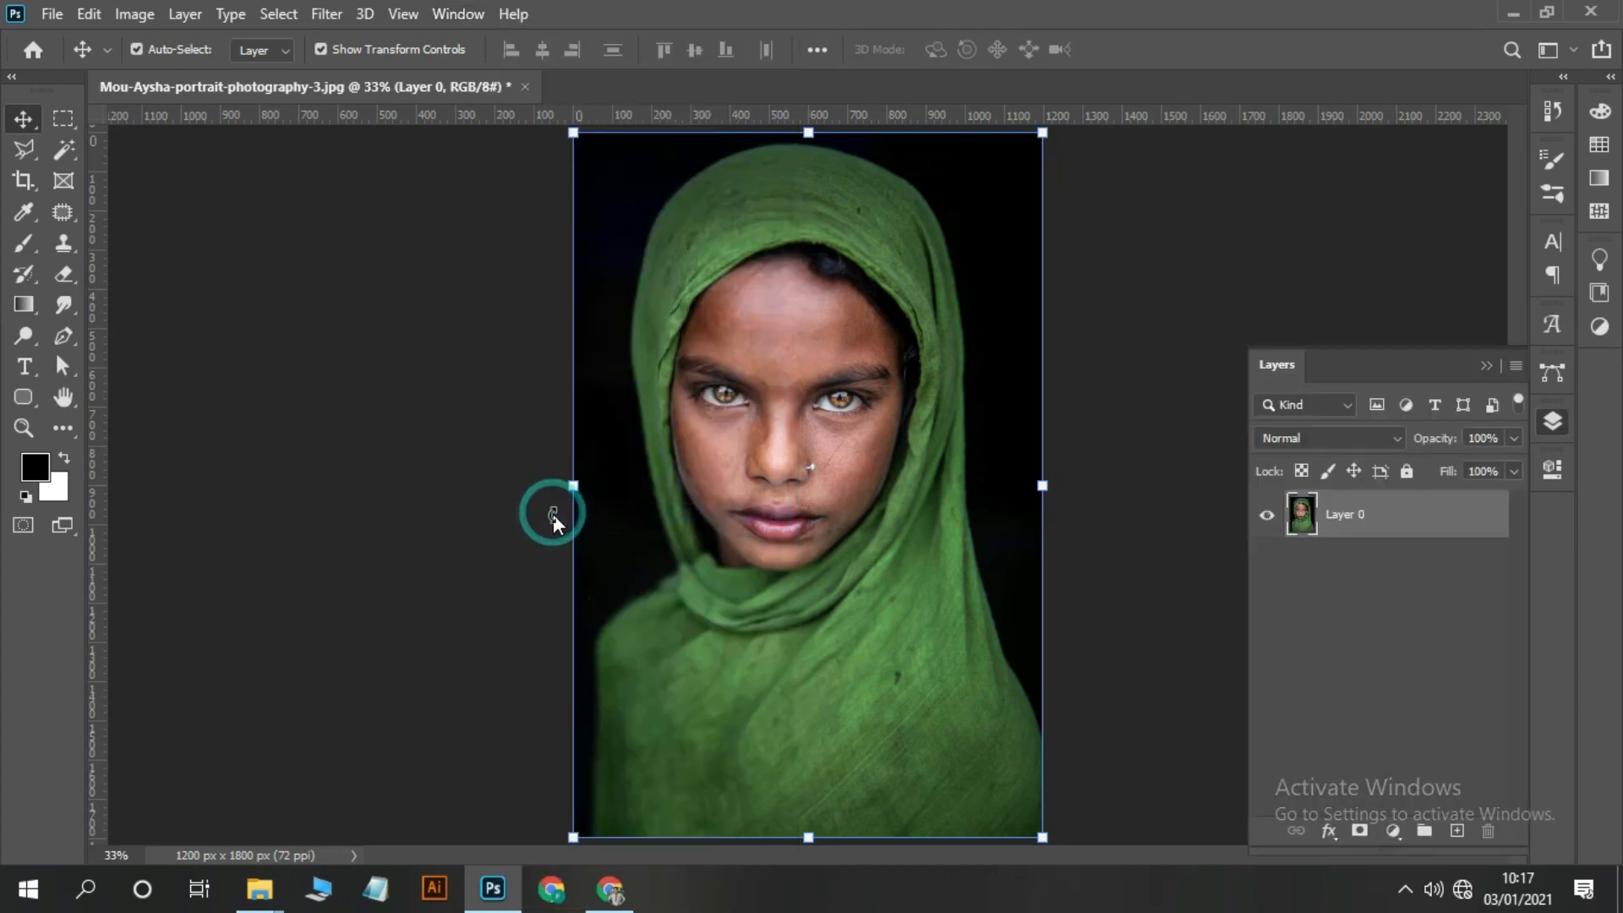
{"action": "left_click", "coordinate": [1485, 367]}
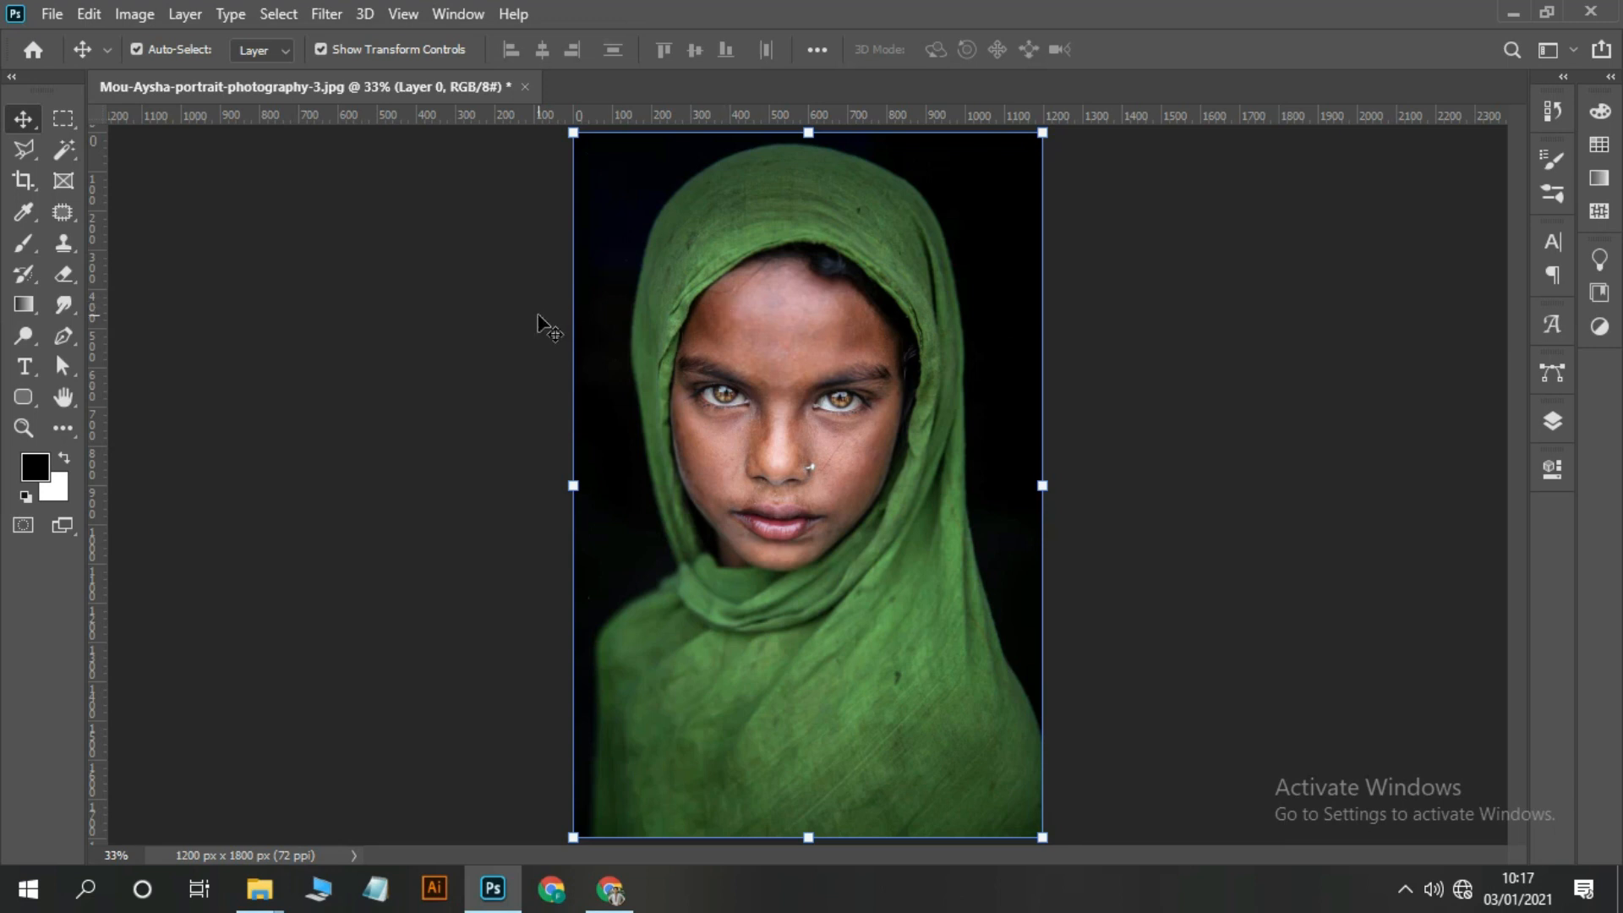
- Select the black background around the girl with the Magic Wand tool and delete it
{"action": "key", "text": "w"}
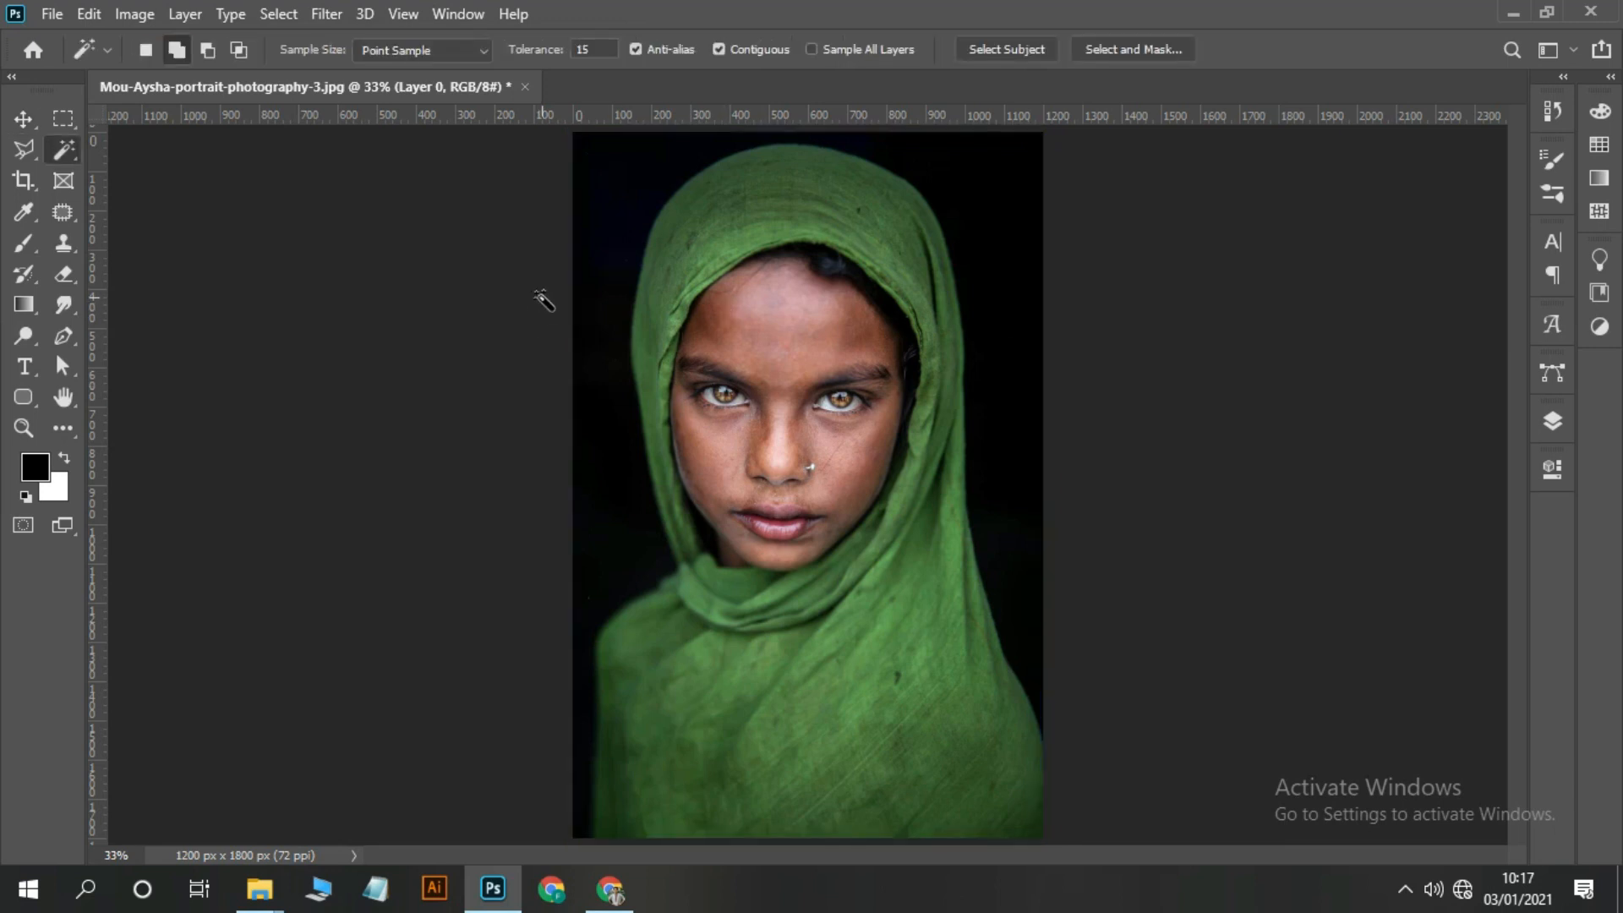
{"action": "right_click", "coordinate": [75, 155]}
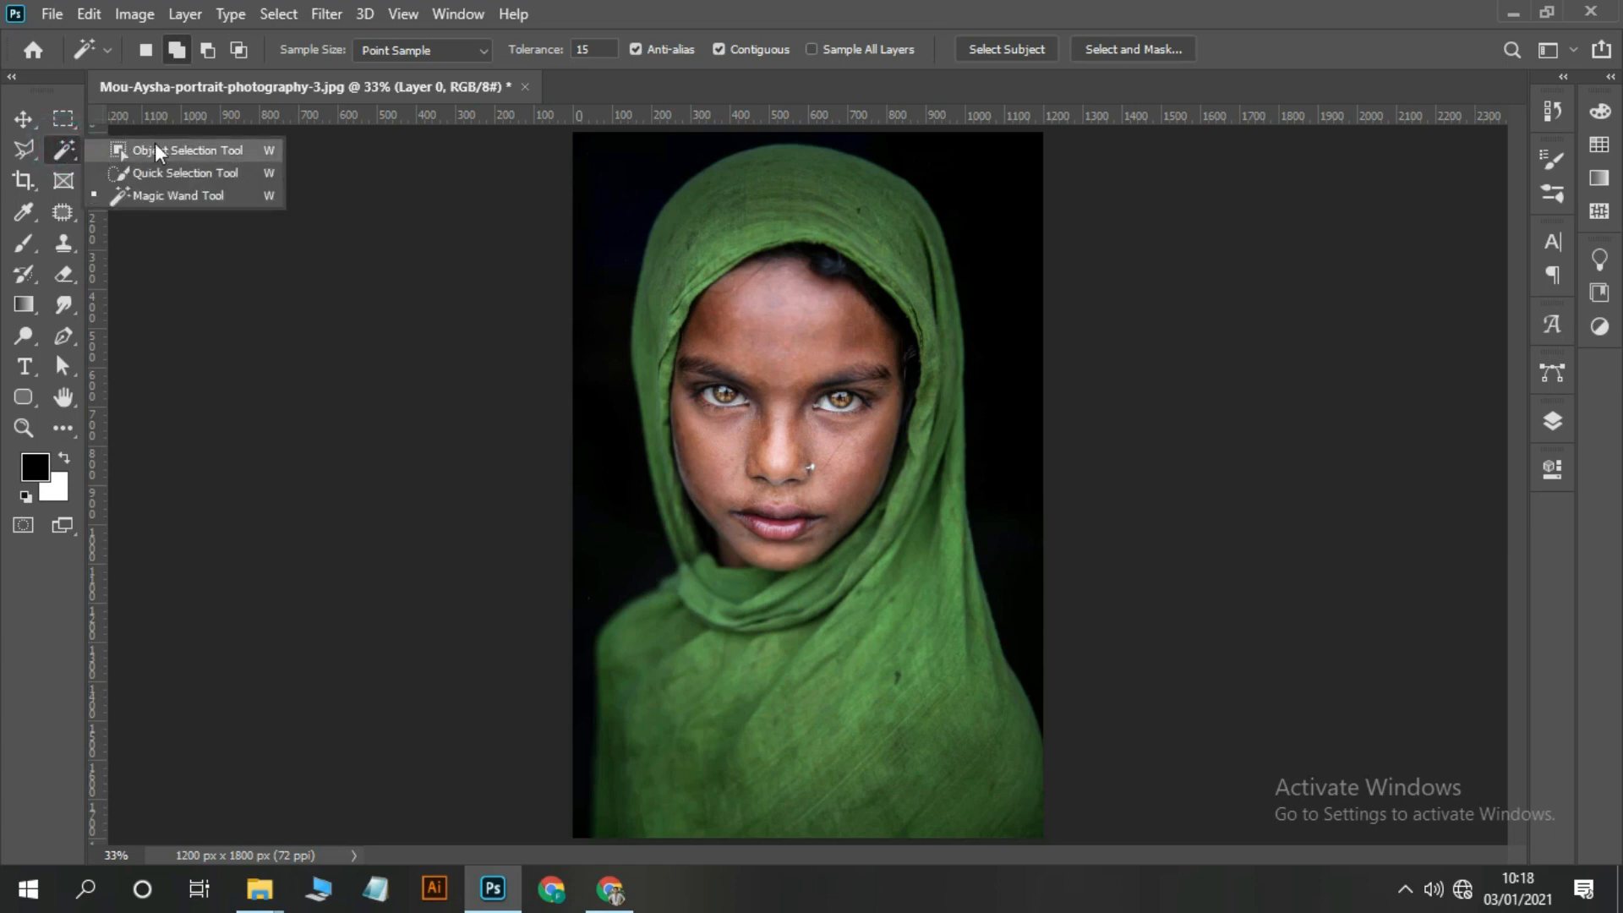
{"action": "left_click", "coordinate": [196, 197]}
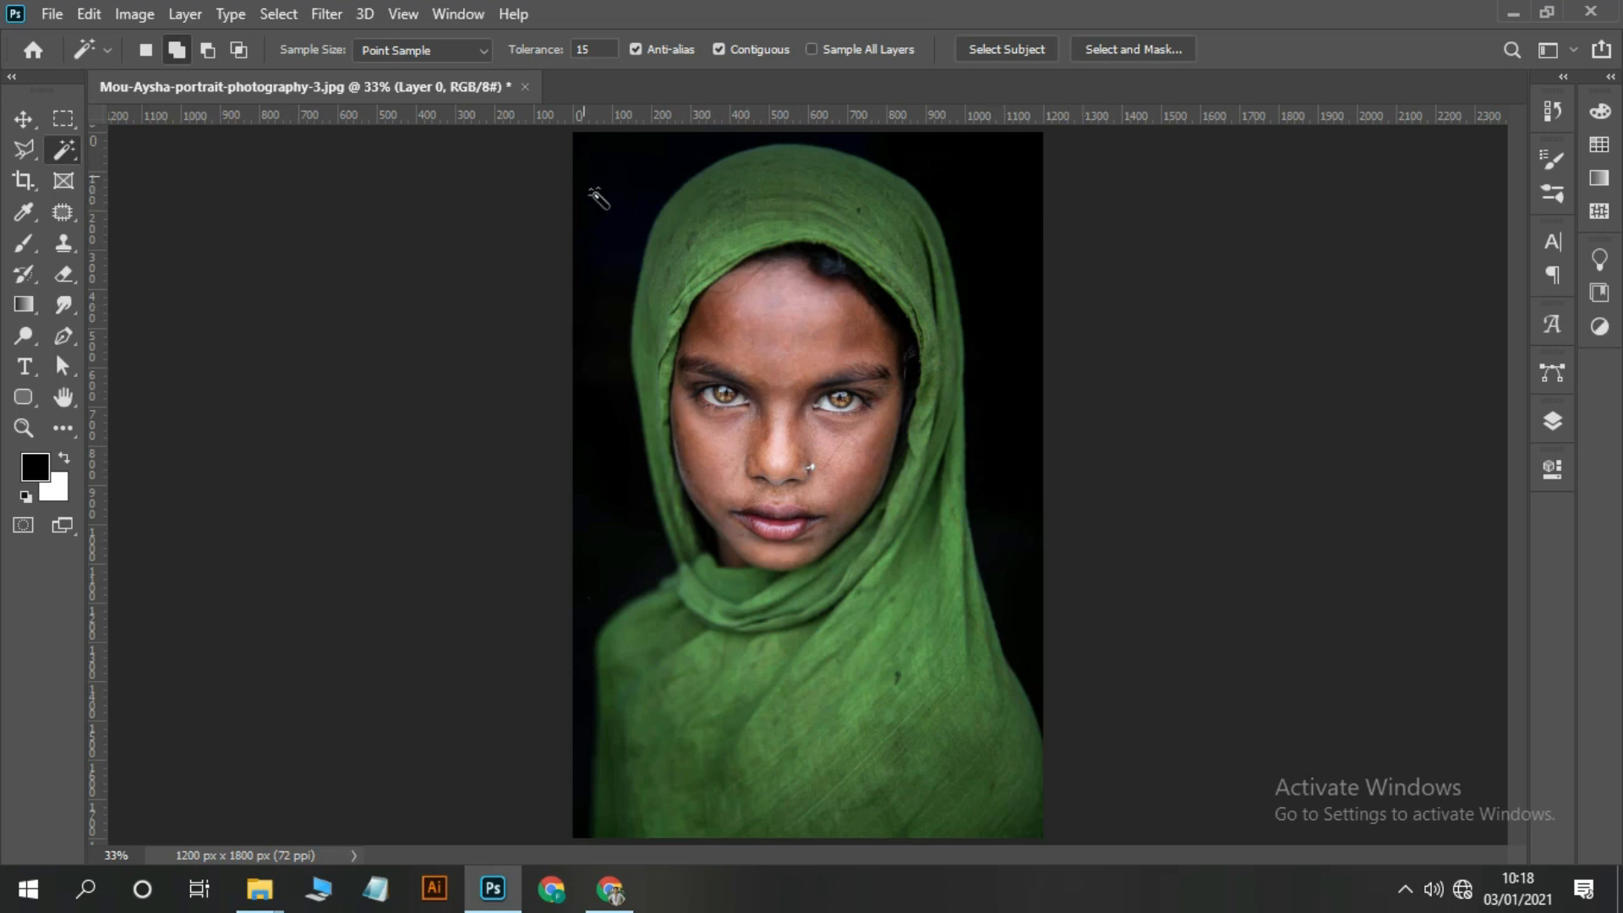
{"action": "left_click", "coordinate": [619, 160]}
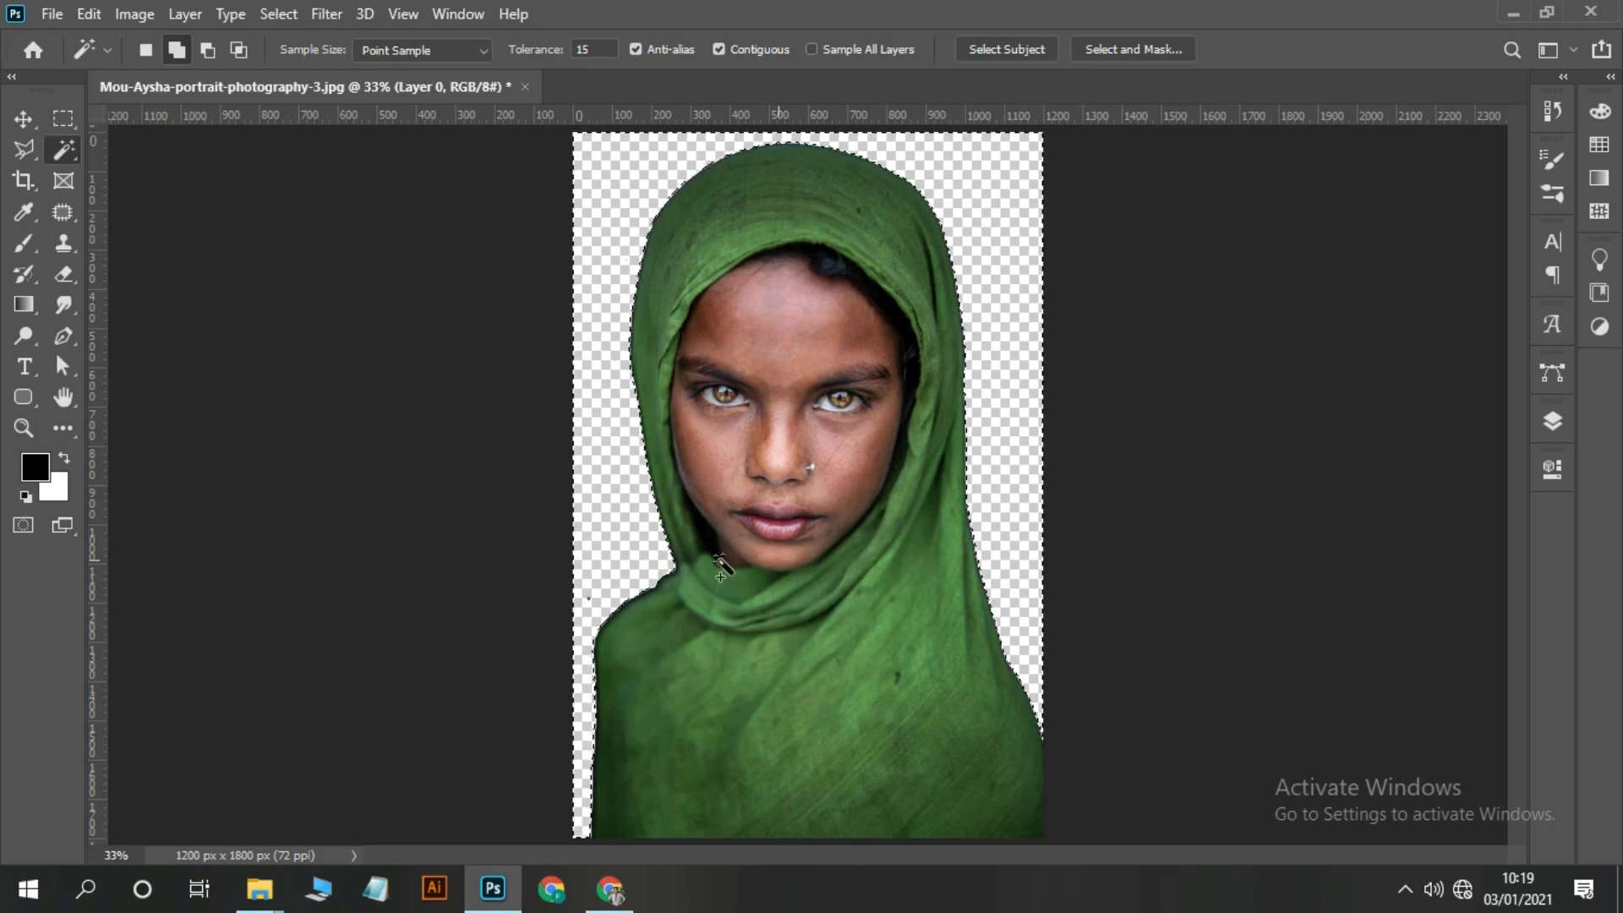
- Examine the cut-out edge along the green headscarf at high magnification, then view the whole image
{"action": "left_click_drag", "start_coordinate": [682, 197], "coordinate": [822, 219]}
{"action": "left_click_drag", "start_coordinate": [579, 248], "coordinate": [717, 276]}
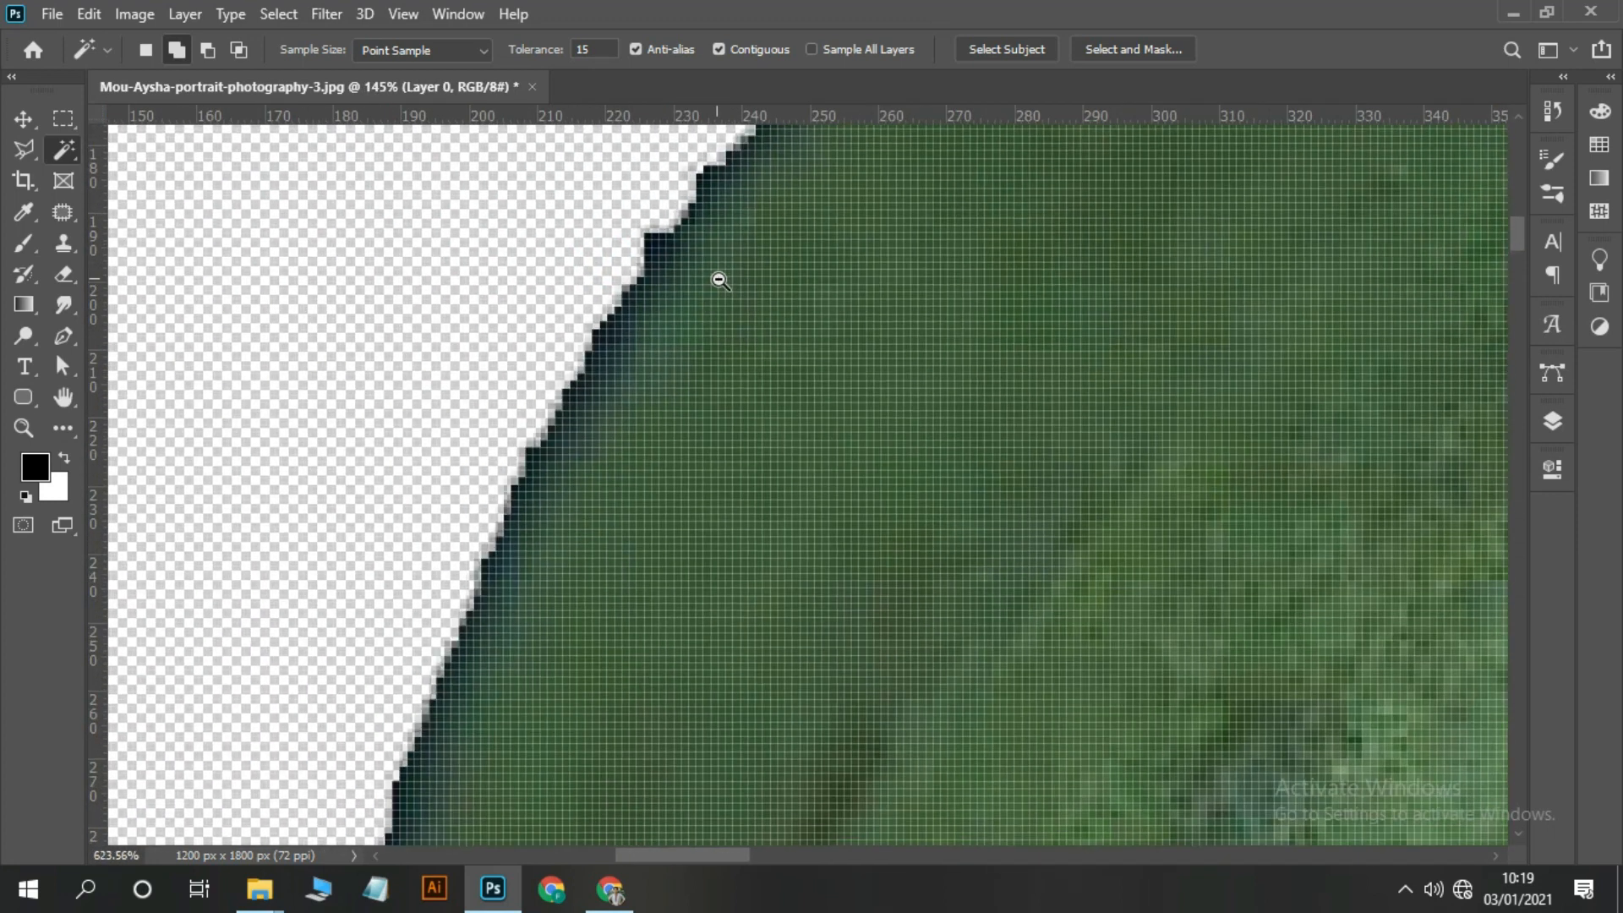
{"action": "left_click_drag", "start_coordinate": [518, 638], "coordinate": [713, 358]}
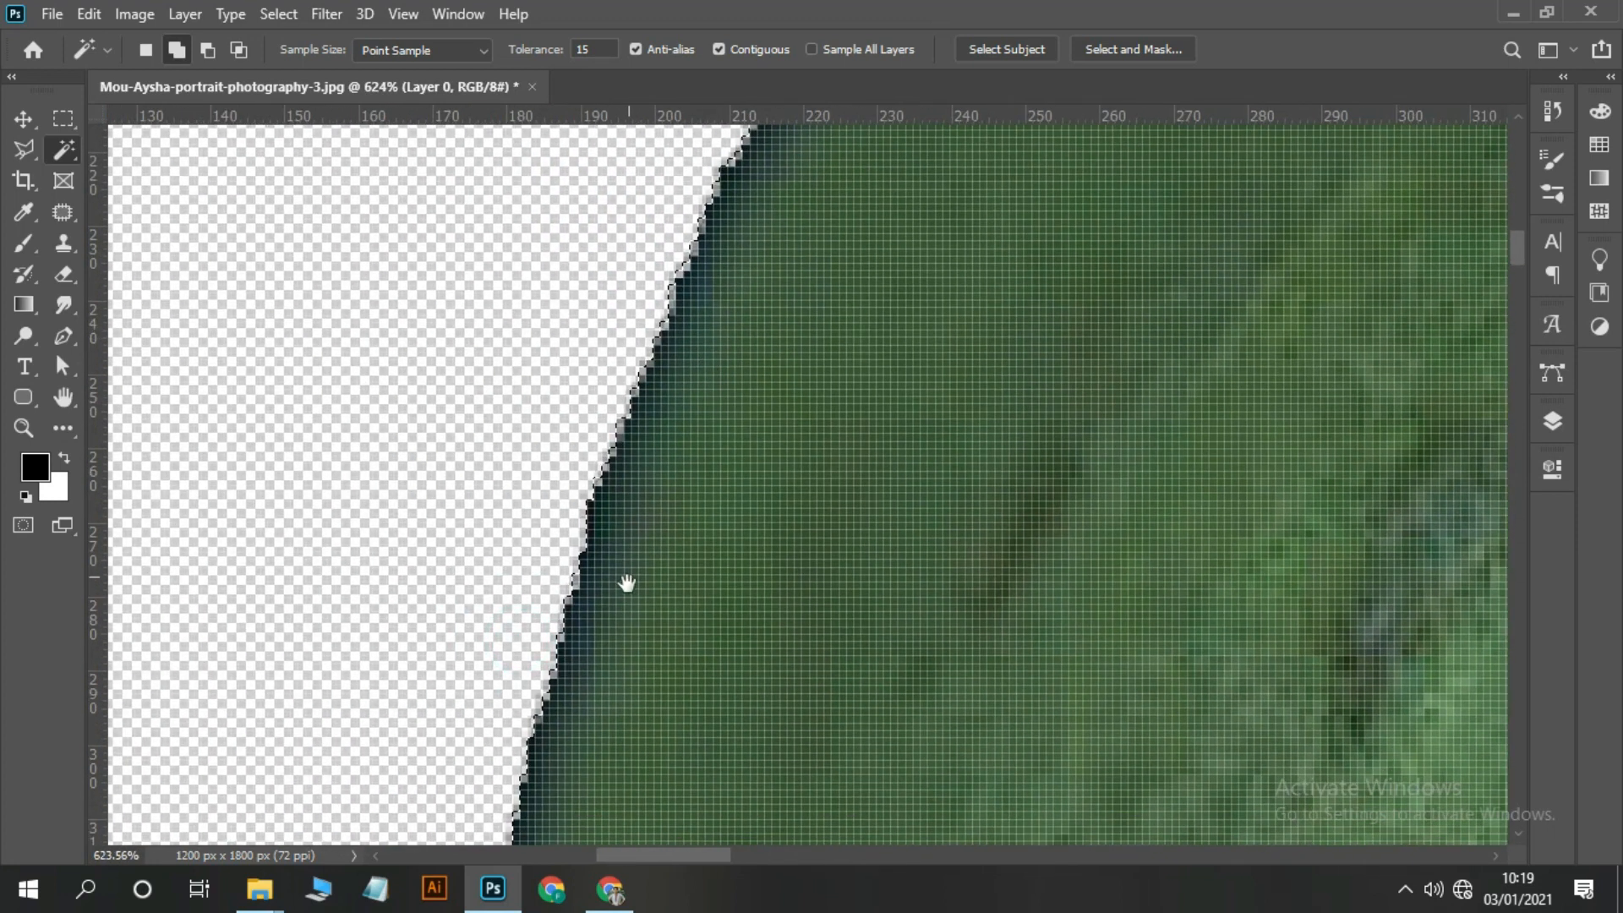
{"action": "left_click_drag", "start_coordinate": [625, 585], "coordinate": [718, 342]}
{"action": "left_click_drag", "start_coordinate": [666, 598], "coordinate": [764, 337]}
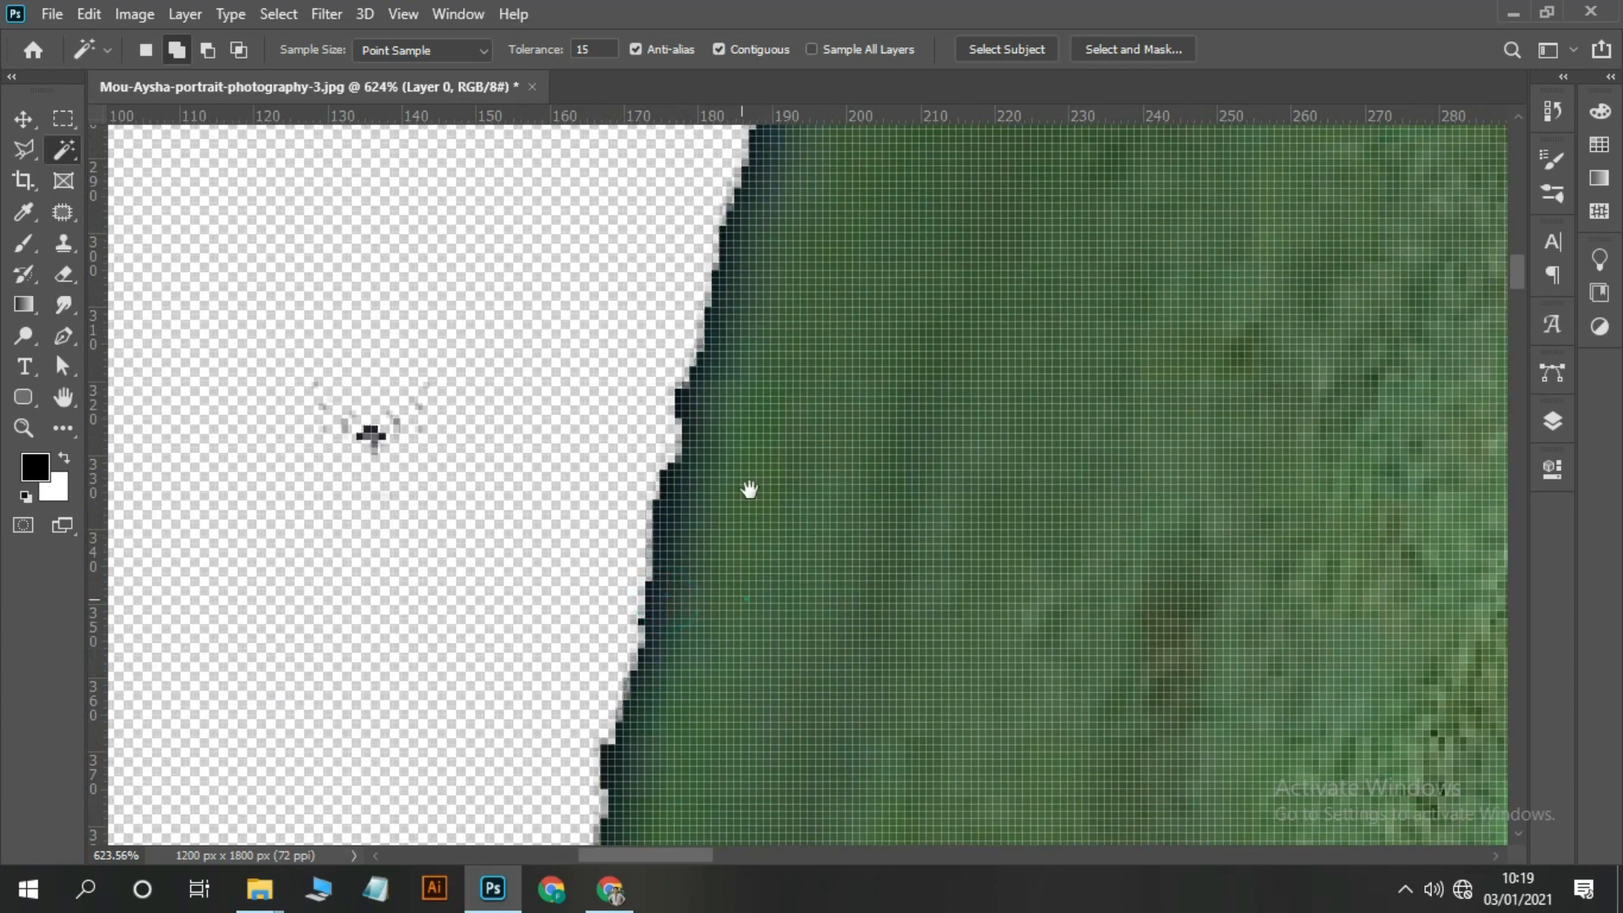
{"action": "left_click_drag", "start_coordinate": [703, 770], "coordinate": [755, 501]}
{"action": "left_click_drag", "start_coordinate": [724, 629], "coordinate": [774, 406]}
{"action": "left_click_drag", "start_coordinate": [732, 629], "coordinate": [811, 263]}
{"action": "left_click_drag", "start_coordinate": [774, 564], "coordinate": [804, 434]}
{"action": "key", "text": "ctrl+0"}
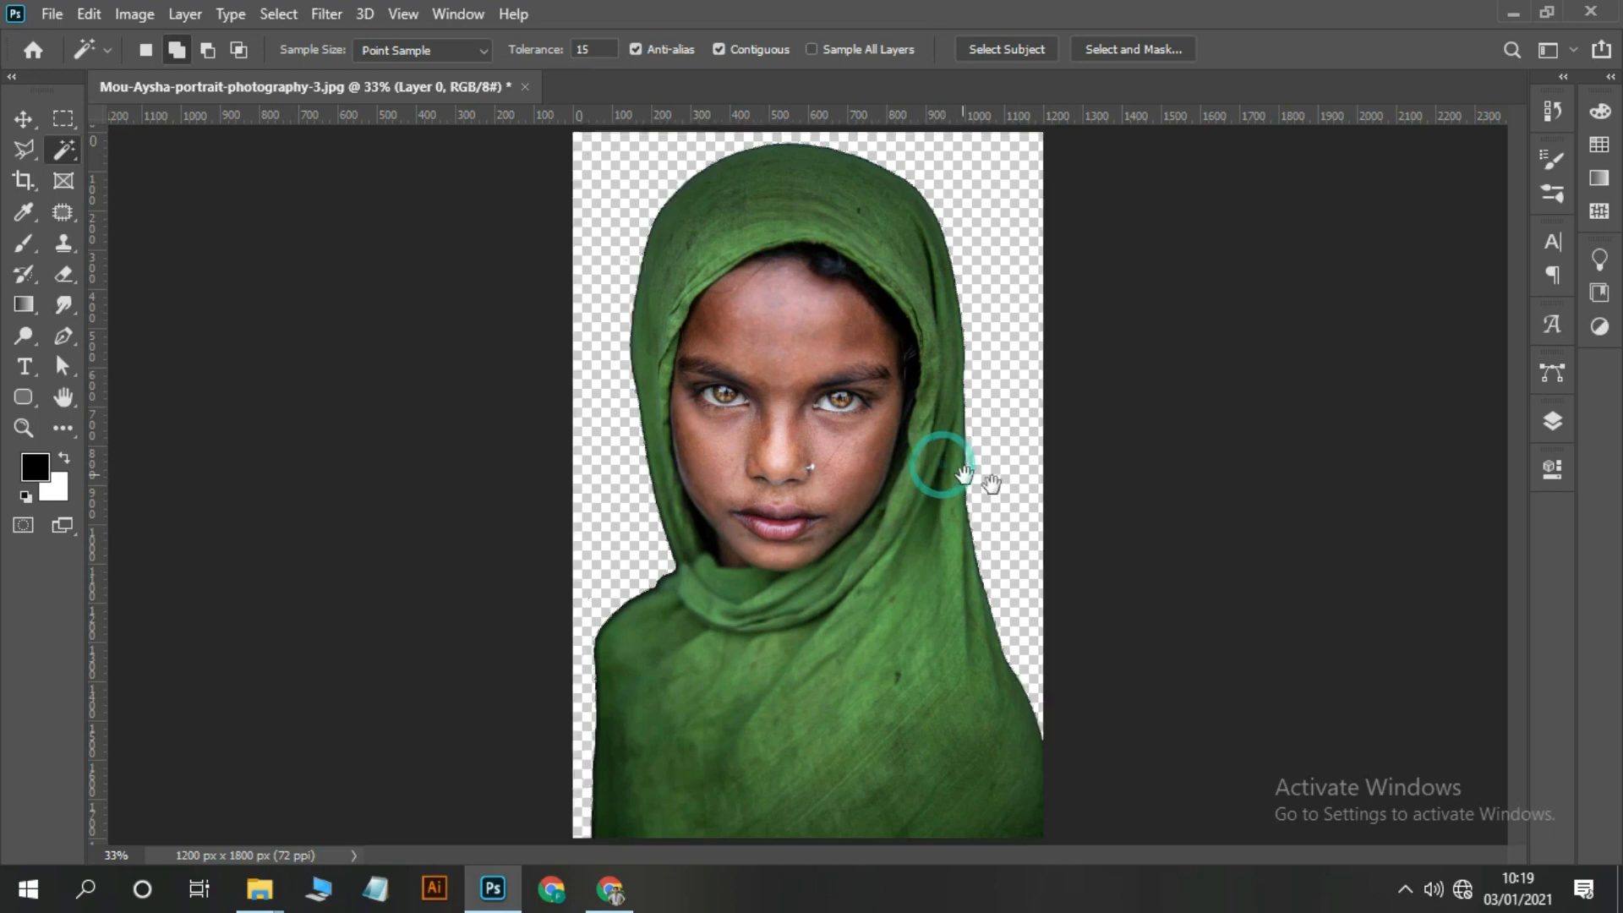
{"action": "scroll", "coordinate": [976, 528], "scroll_direction": "up", "scroll_amount": 2}
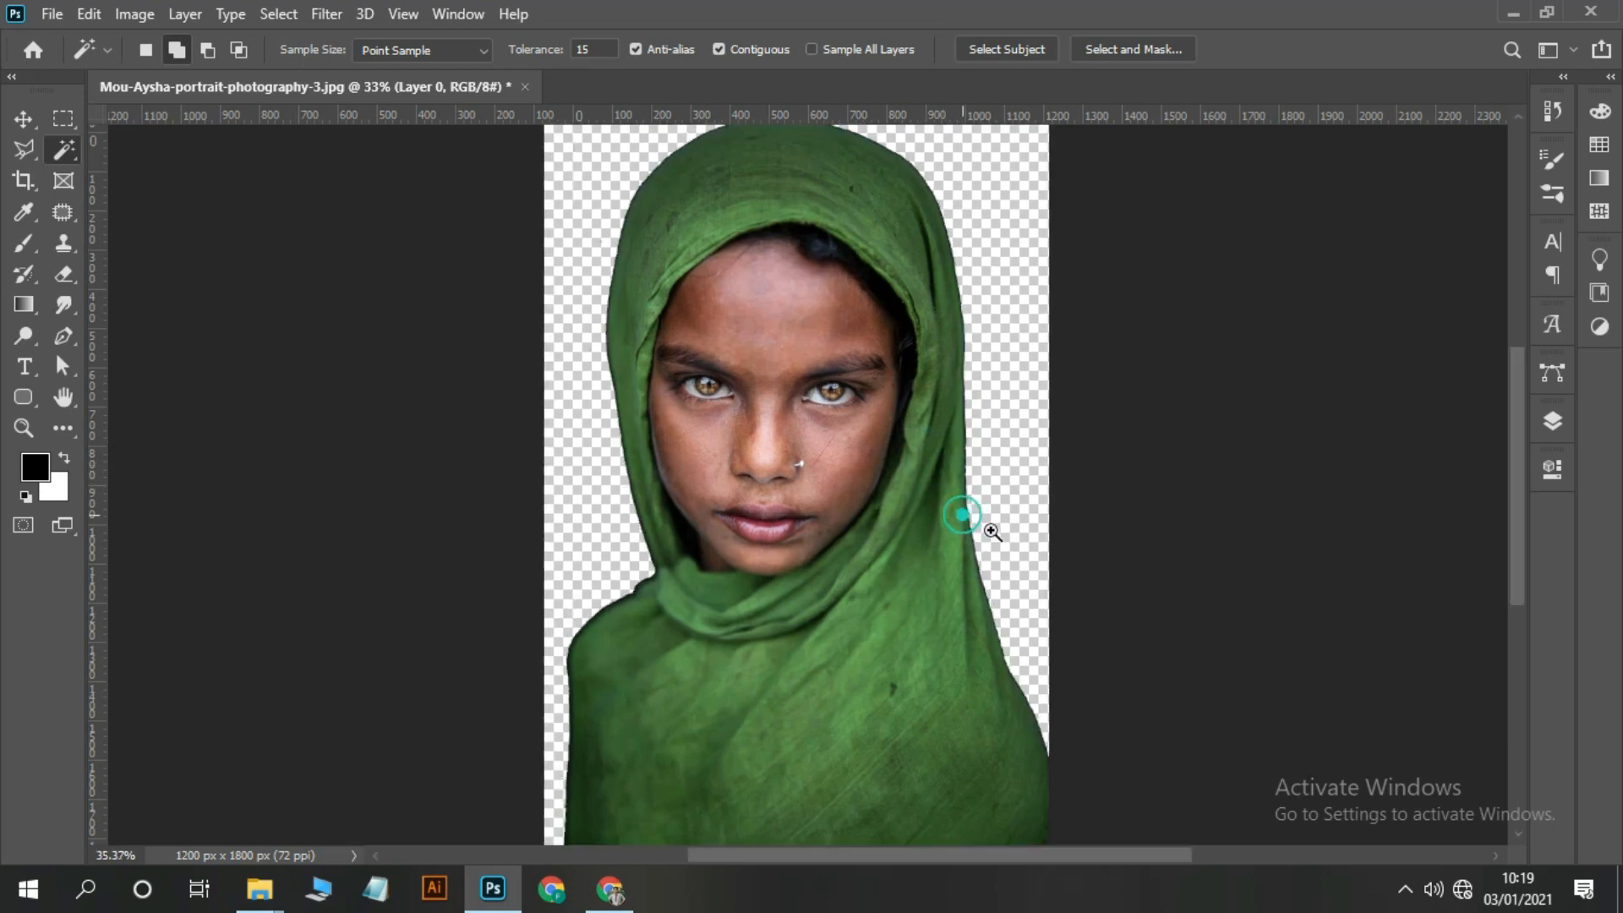
{"action": "scroll", "coordinate": [1069, 522], "scroll_direction": "down", "scroll_amount": 2}
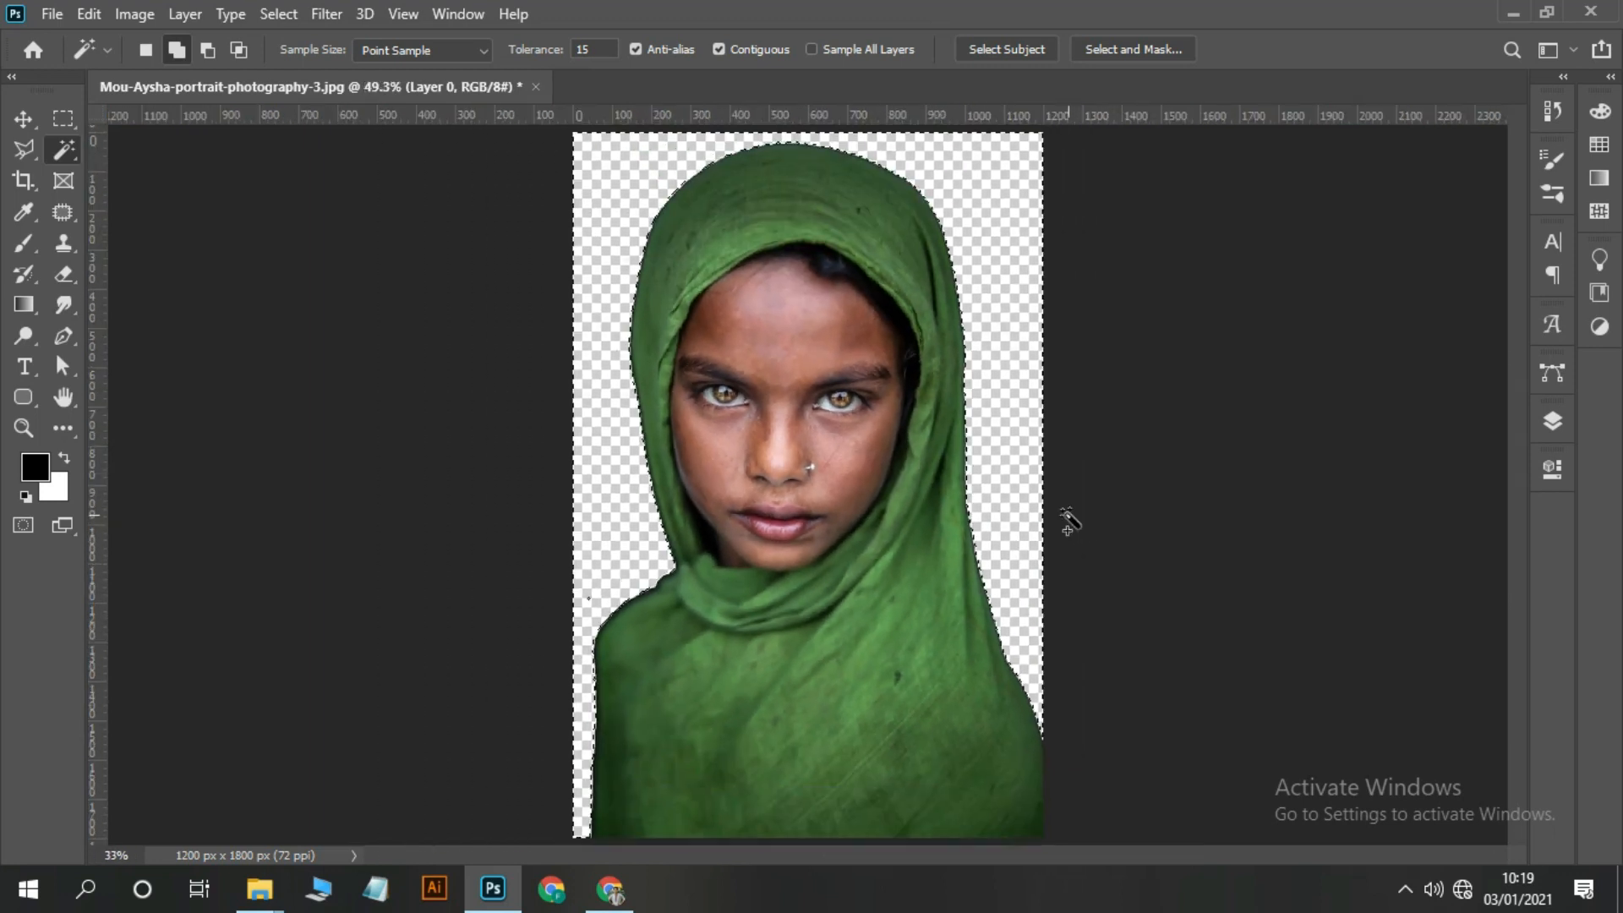
- Add a new empty layer and place it beneath Layer 0
{"action": "left_click", "coordinate": [1551, 421]}
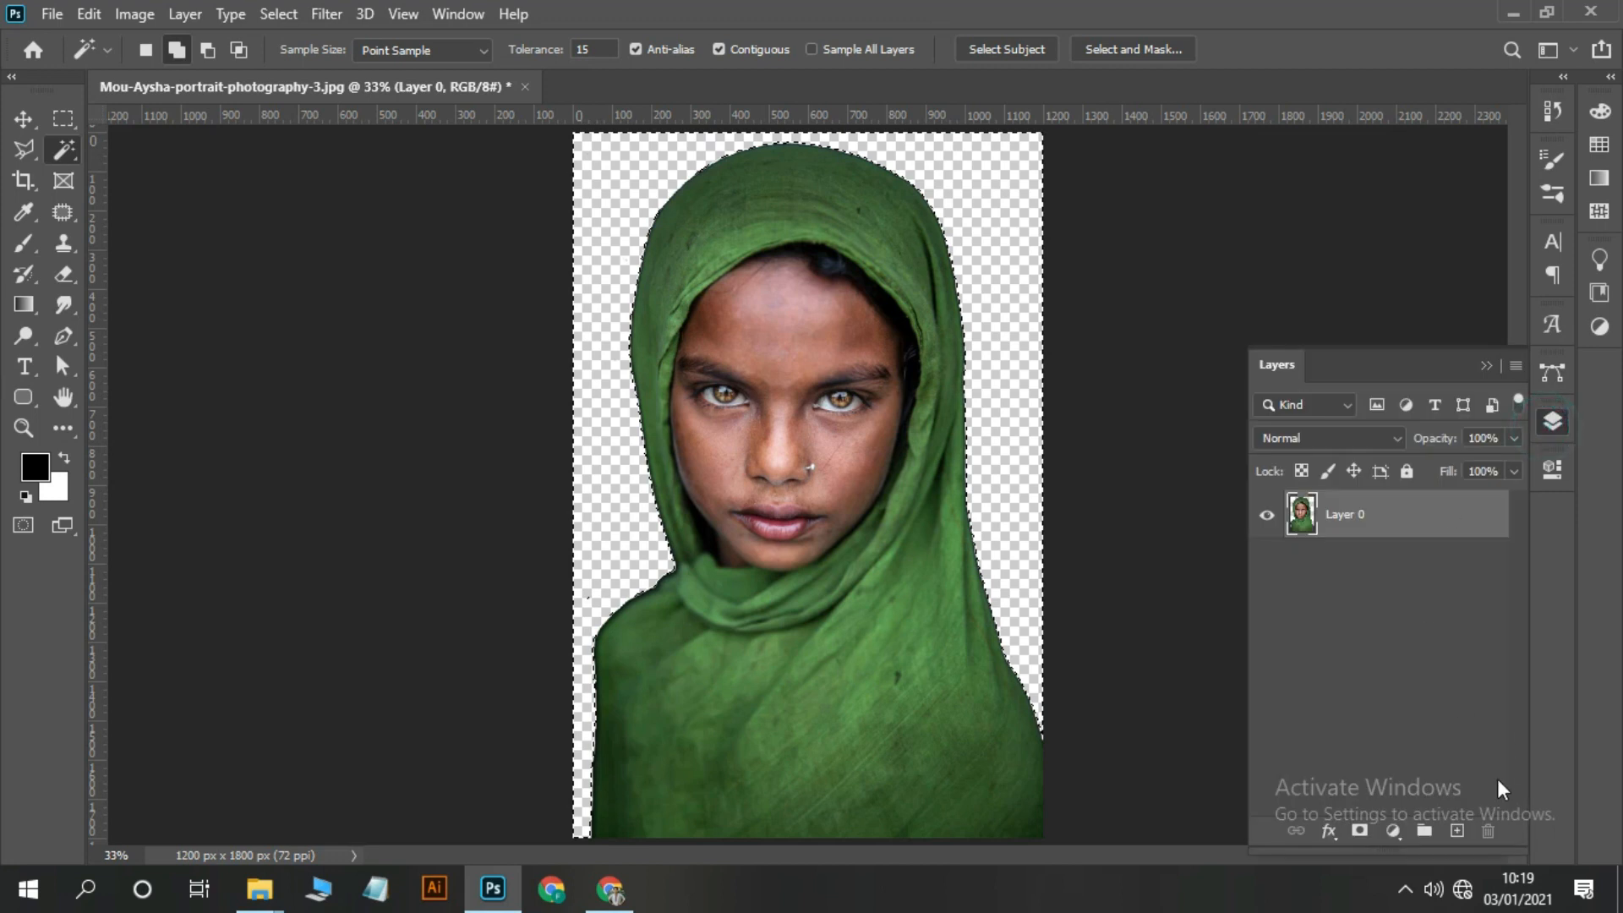
{"action": "left_click", "coordinate": [1455, 832]}
{"action": "left_click_drag", "start_coordinate": [1394, 514], "coordinate": [1399, 591]}
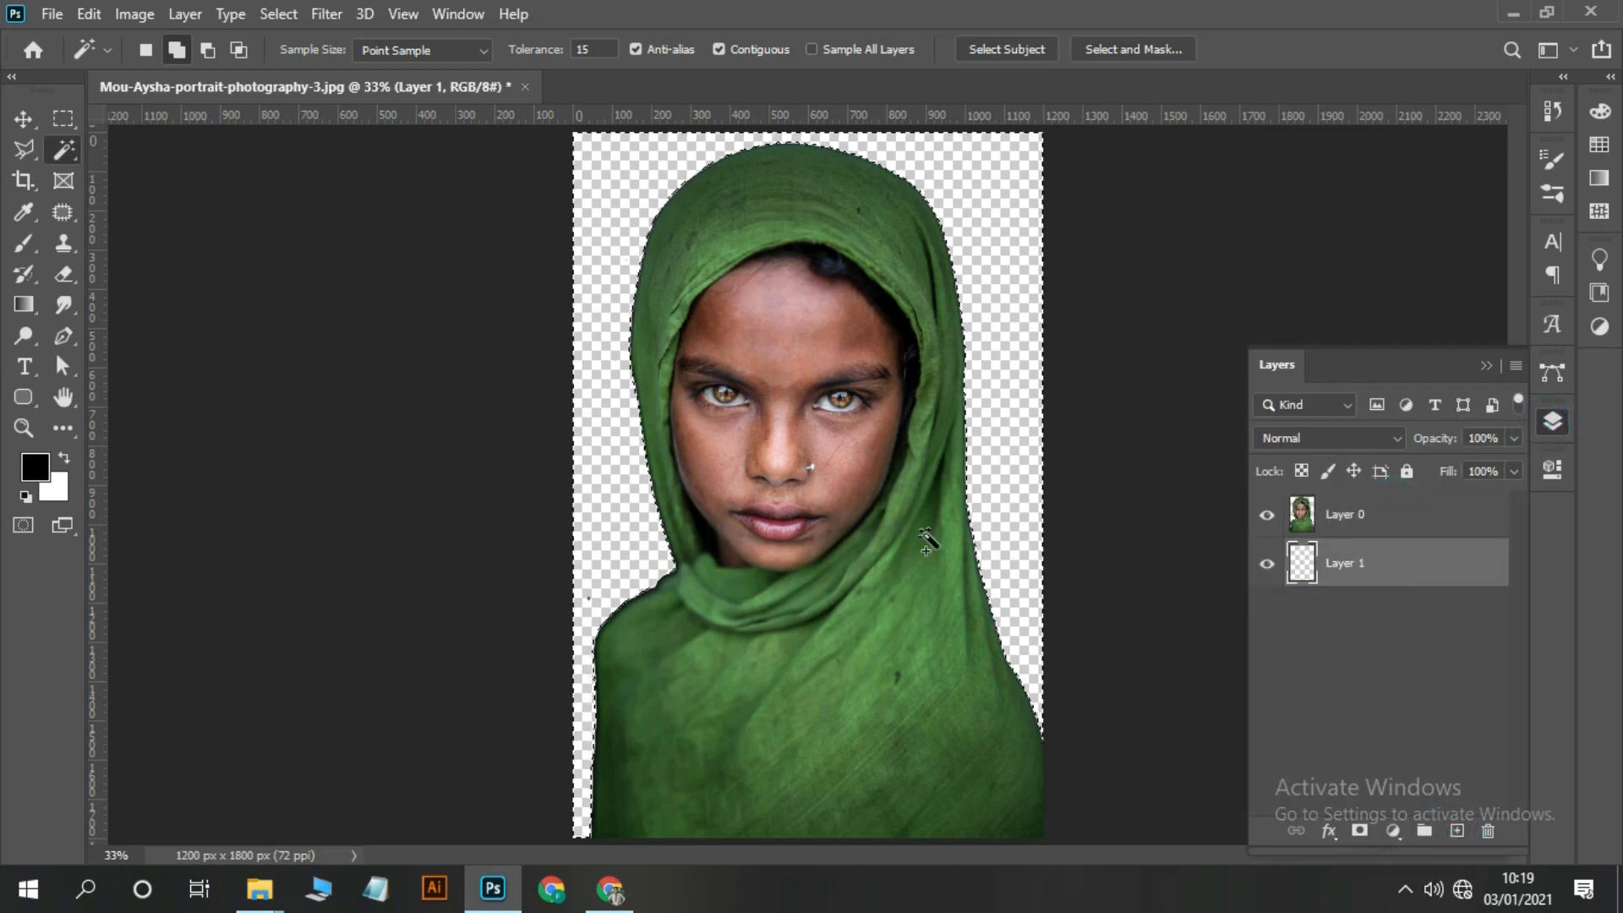
- Fill the selected background with black on Layer 1, reselect that area with the Magic Wand tool and delete the fill
{"action": "key", "text": "ctrl+BackSpace"}
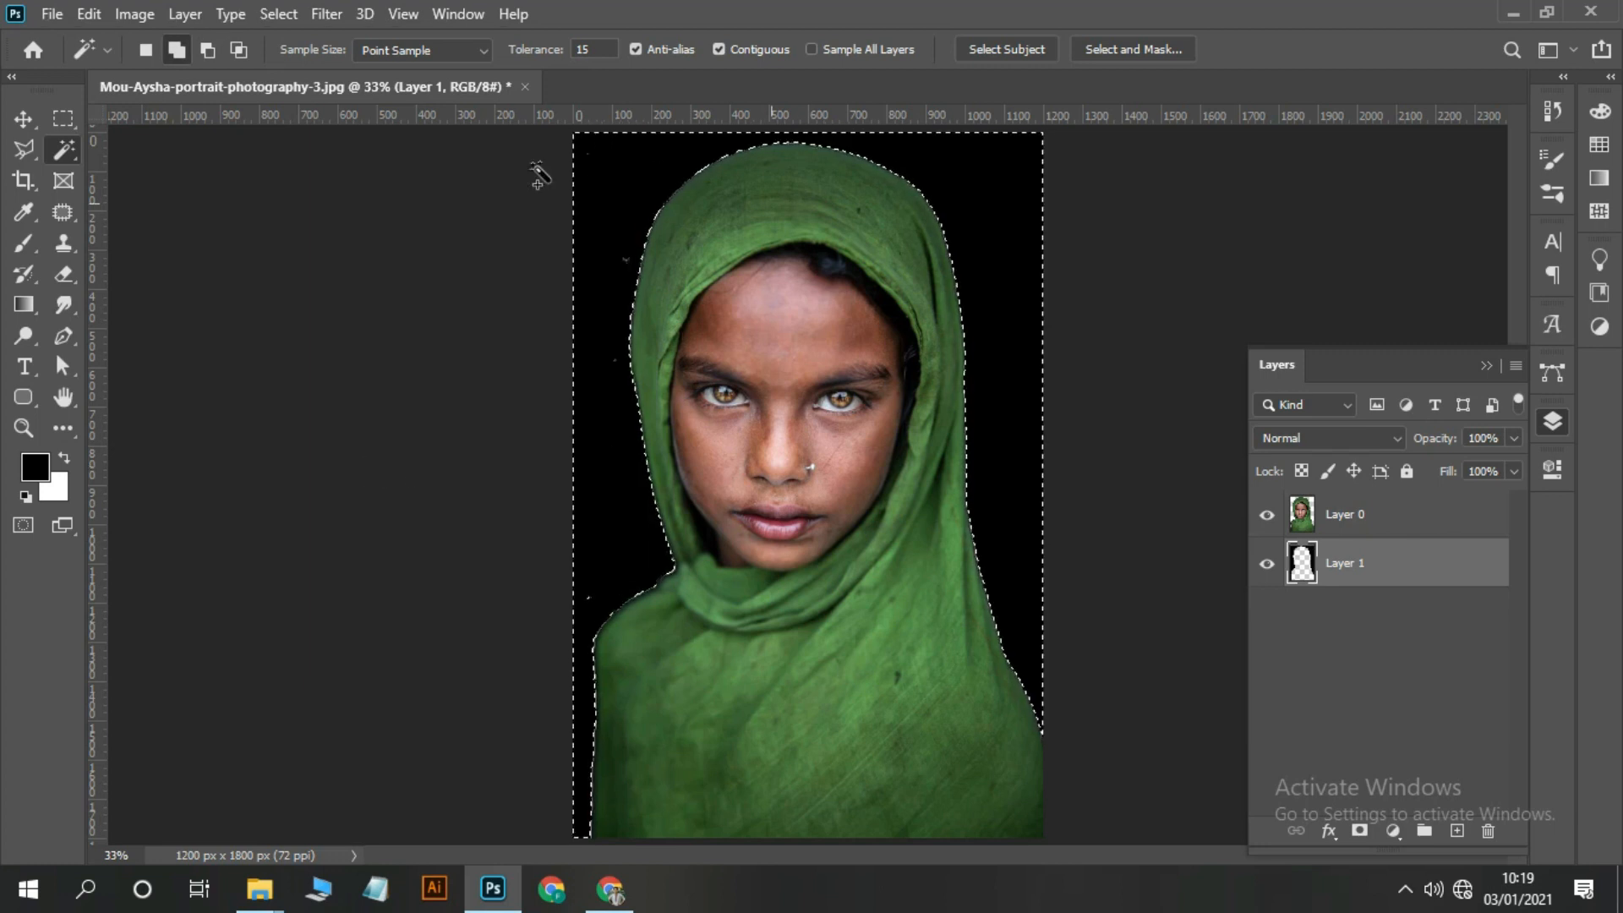
{"action": "left_click", "coordinate": [1493, 365]}
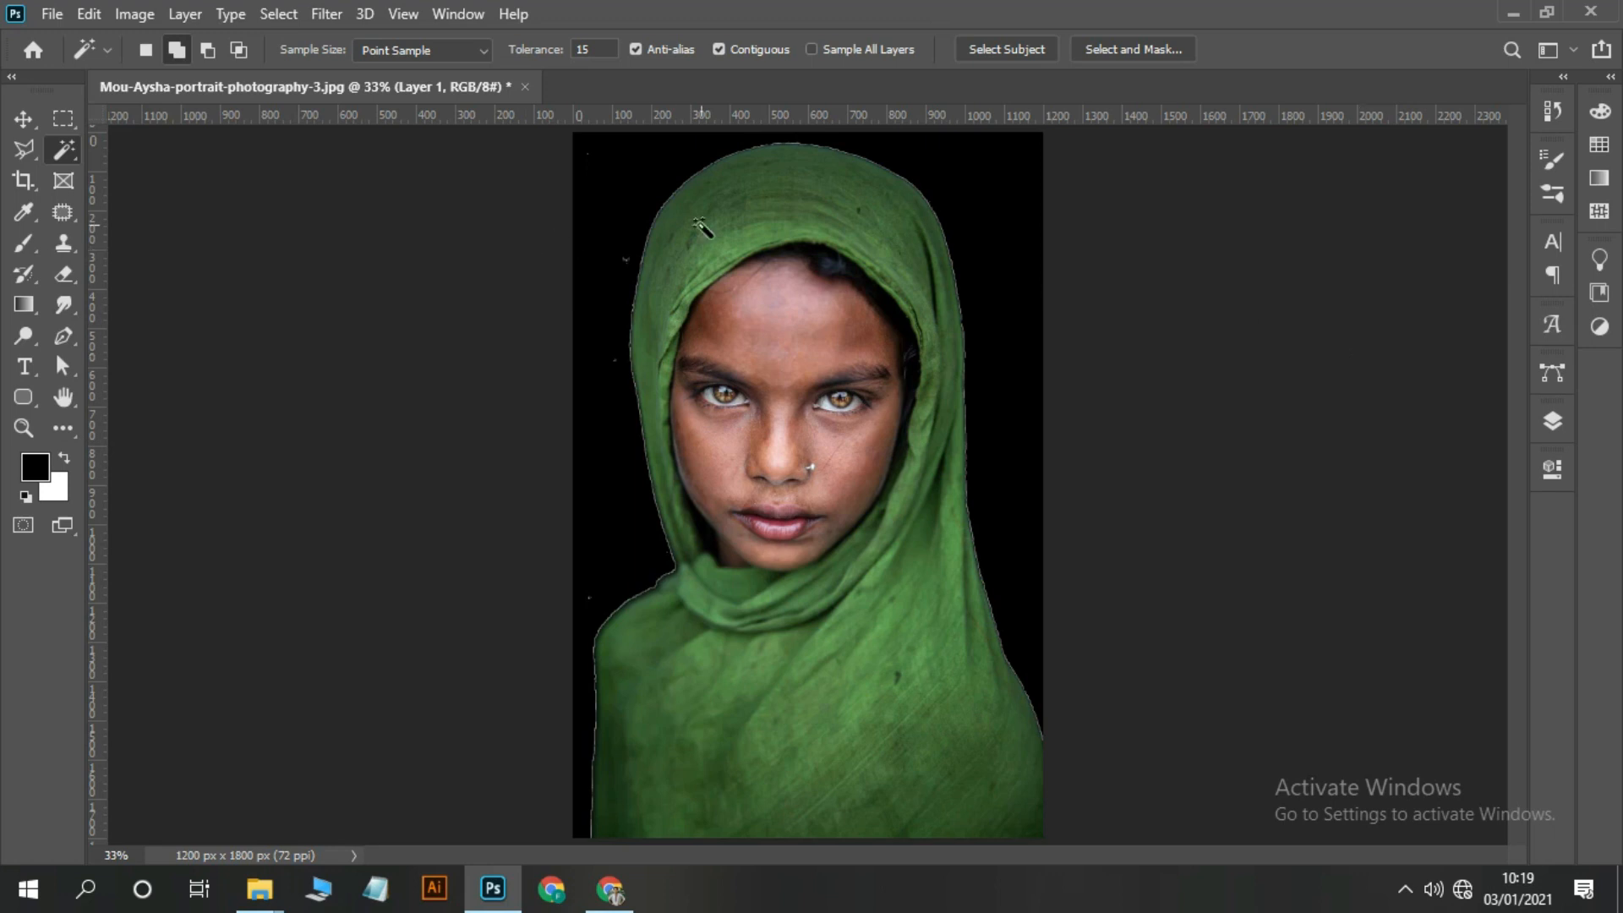
{"action": "left_click", "coordinate": [614, 184]}
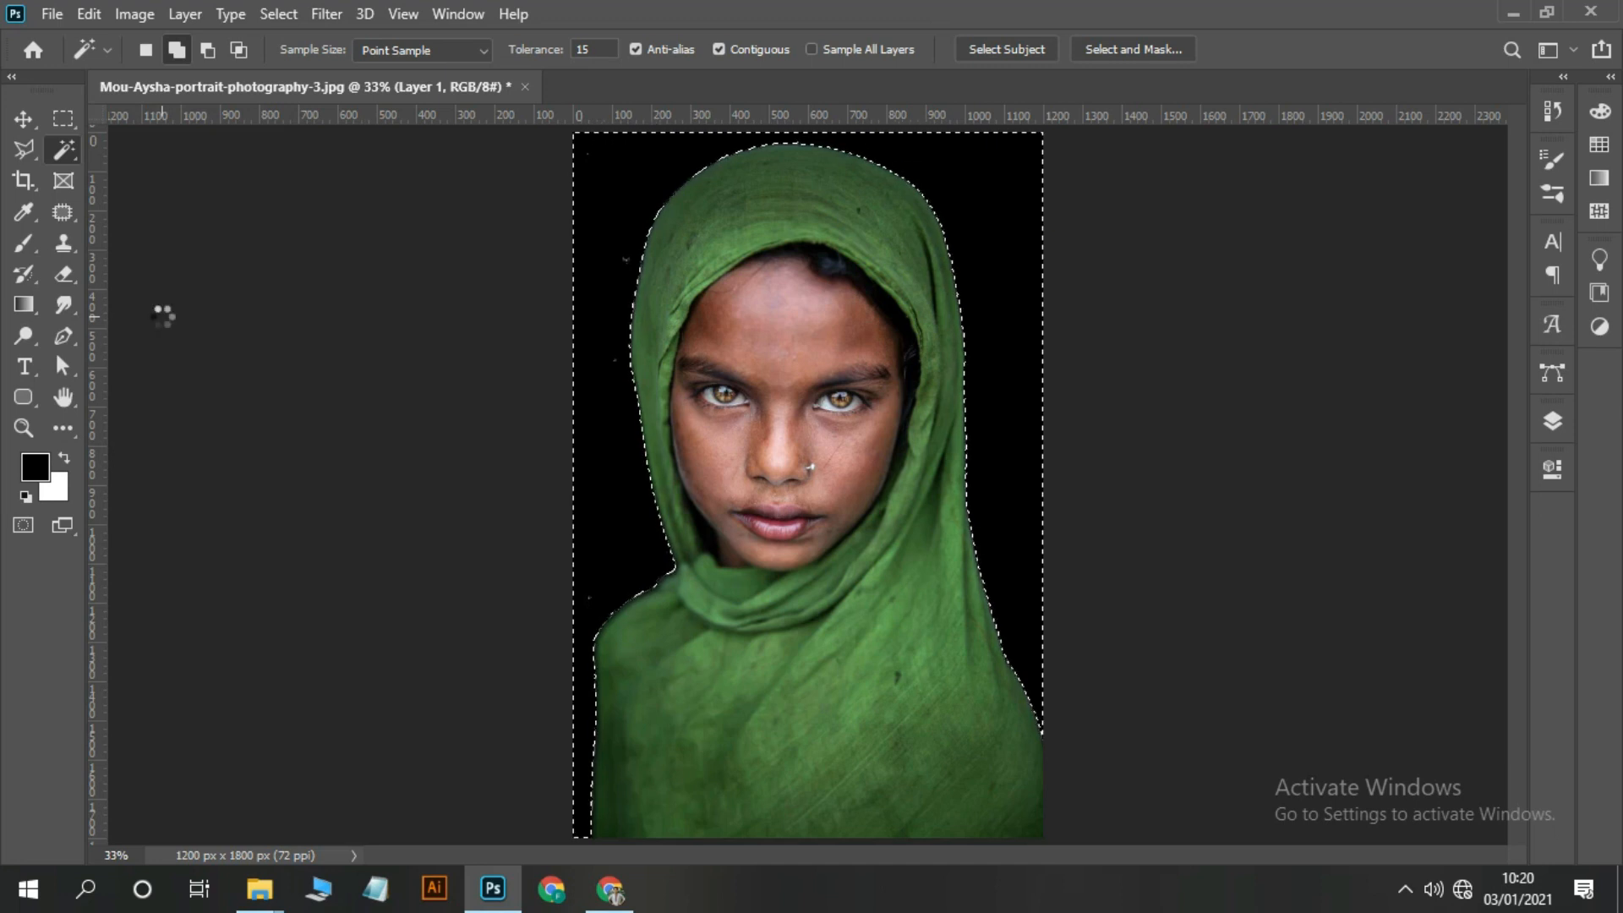
{"action": "key", "text": "Delete"}
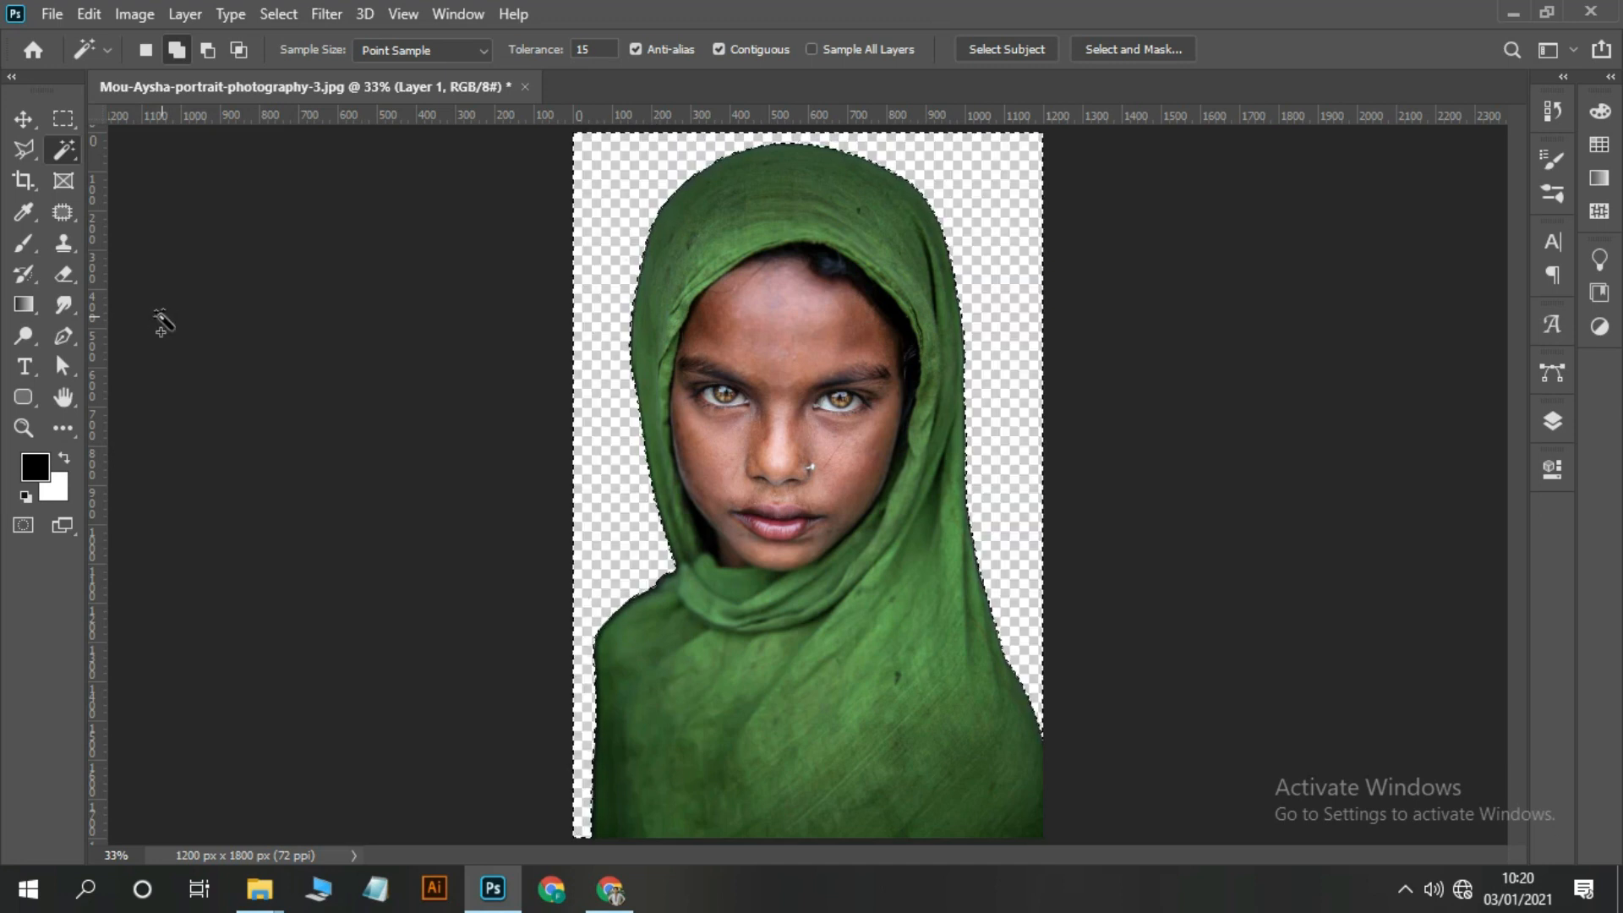
- Set the foreground color to a bright red and return to the Magic Wand tool
{"action": "left_click", "coordinate": [1555, 421]}
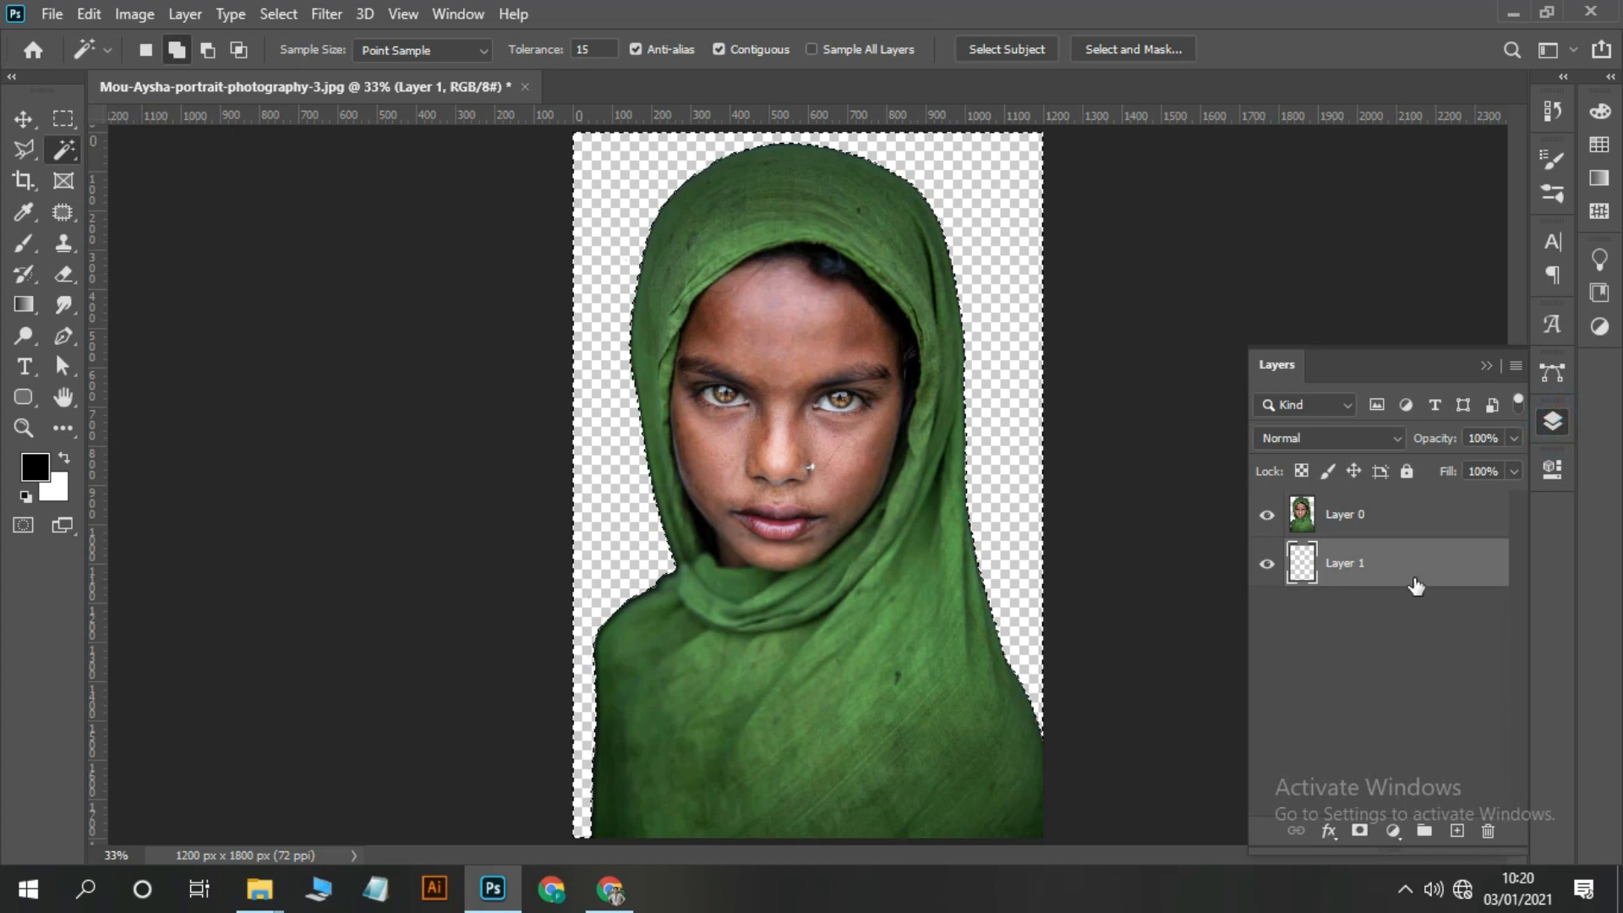
{"action": "left_click", "coordinate": [34, 465]}
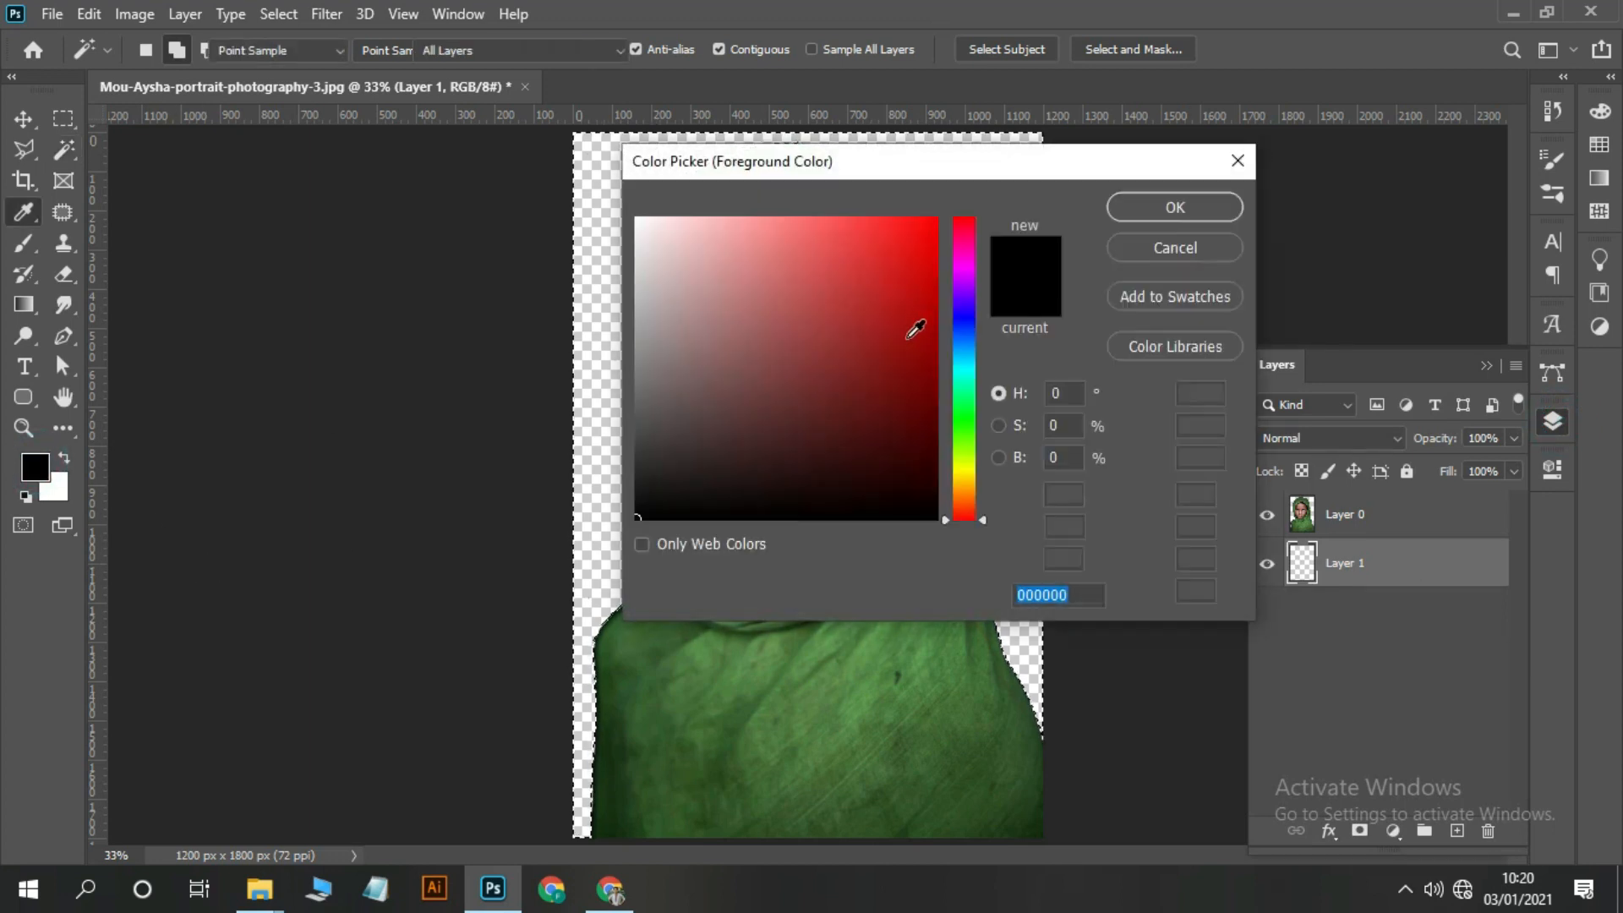
{"action": "left_click", "coordinate": [920, 240]}
{"action": "left_click", "coordinate": [1213, 211]}
{"action": "key", "text": "w"}
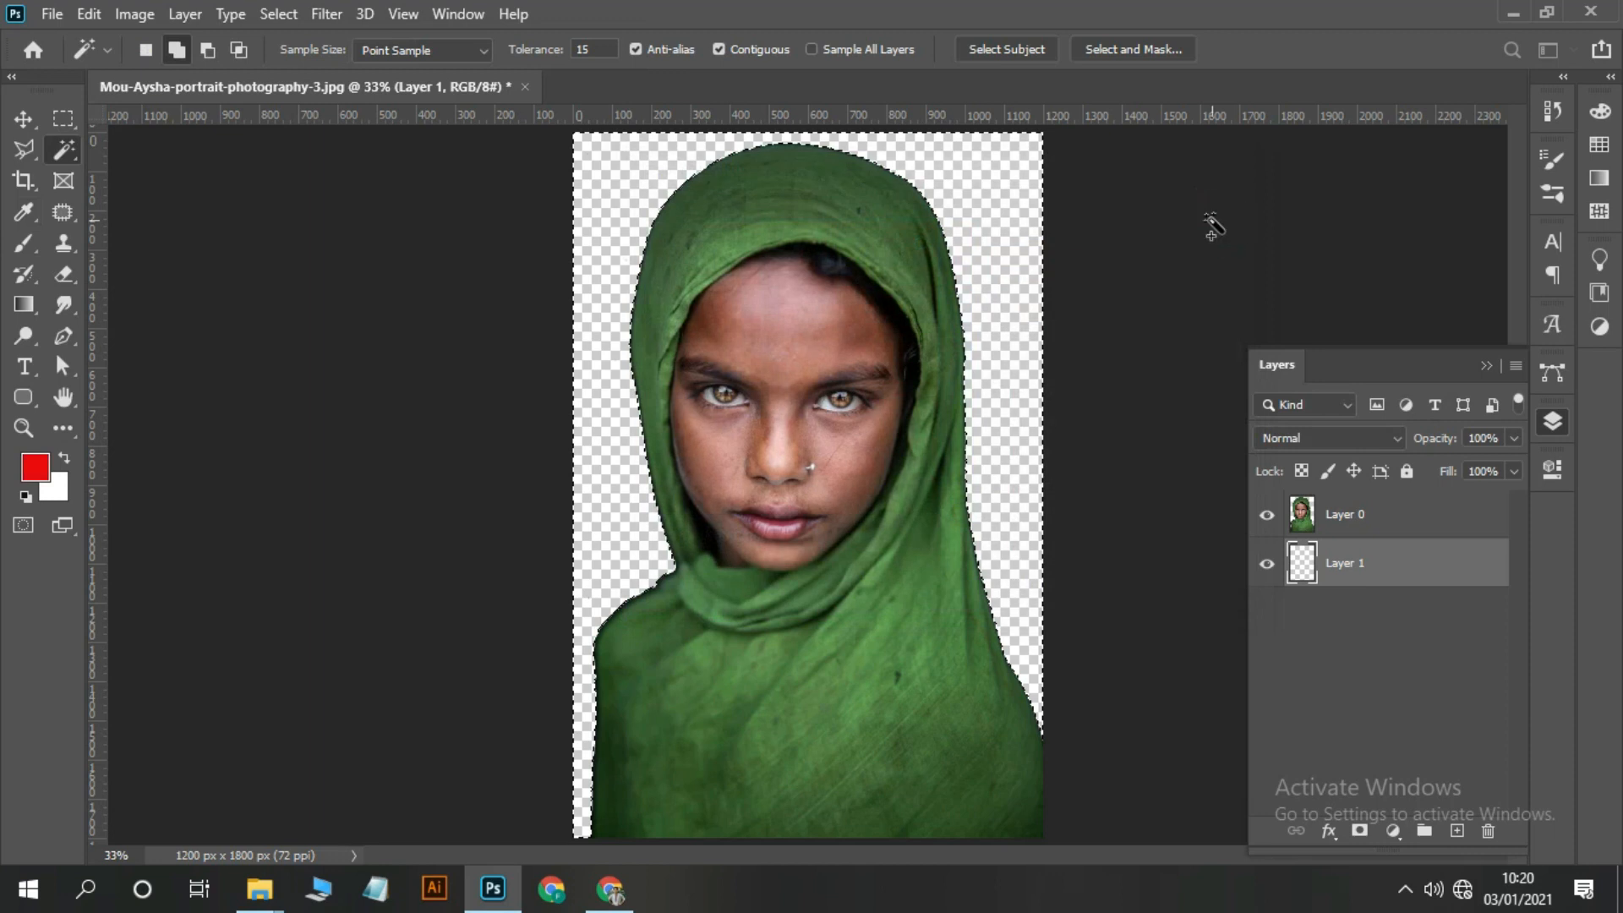
- Fill the selected background on Layer 1 with the red foreground color and undo the fill
{"action": "key", "text": "alt+BackSpace"}
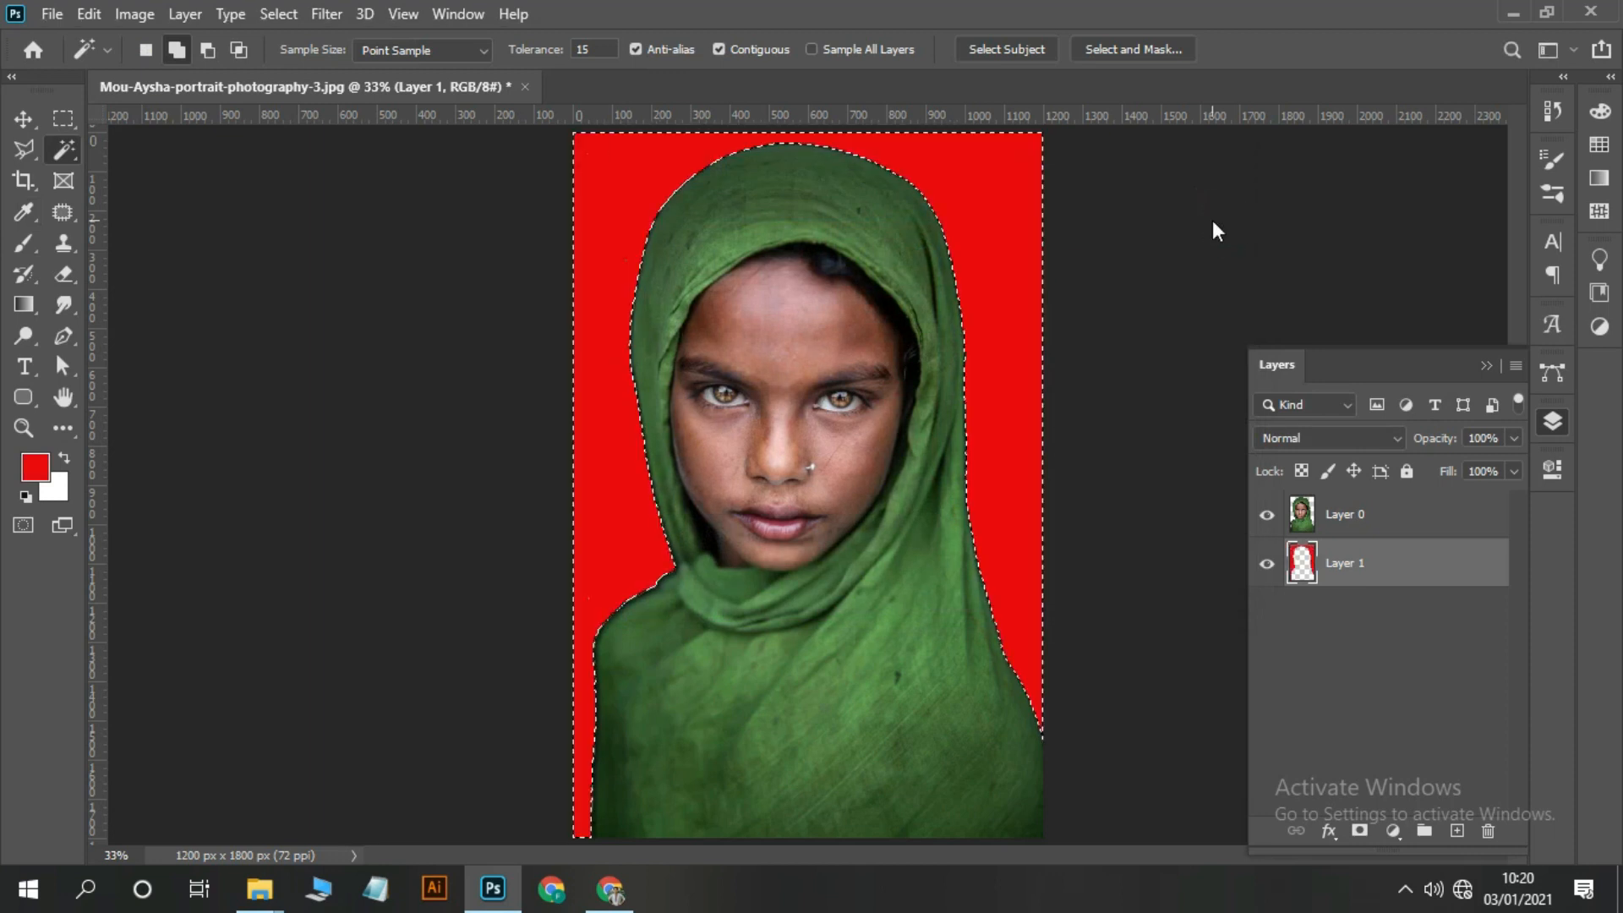
{"action": "key", "text": "ctrl+z"}
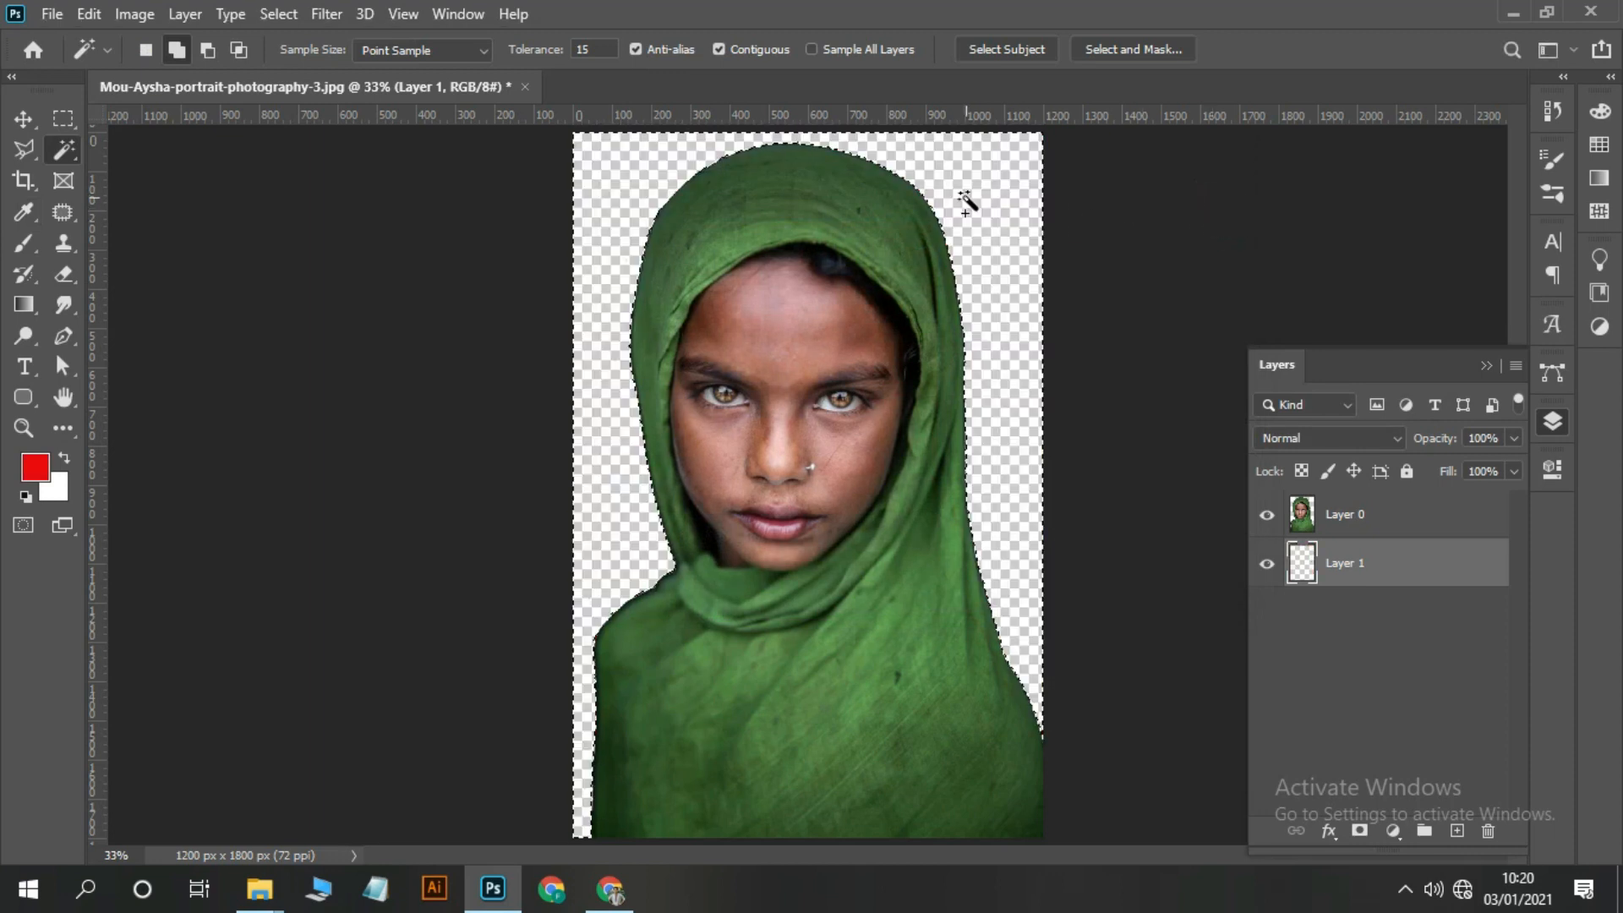